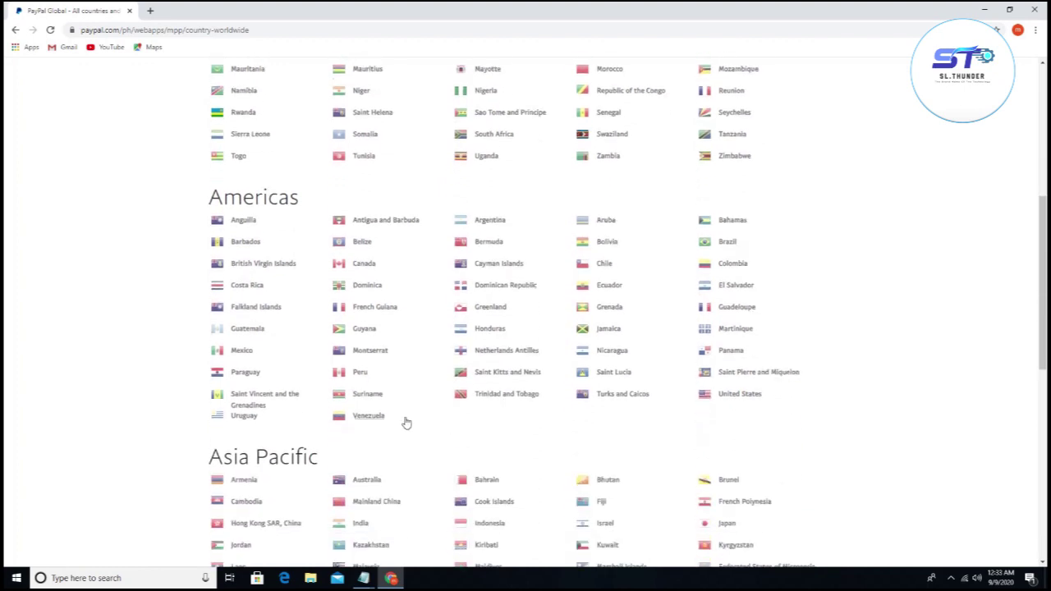
pyautogui.scroll(-2, 274, 408)
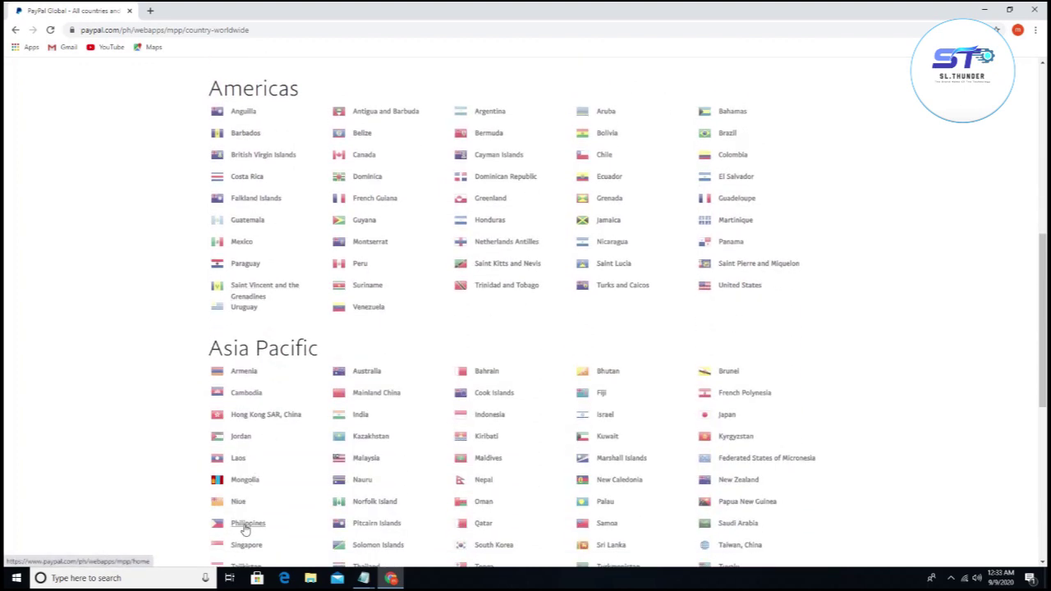
# Step: Scroll the country list, then go back to the account-type sign-up page
pyautogui.click(15, 33)
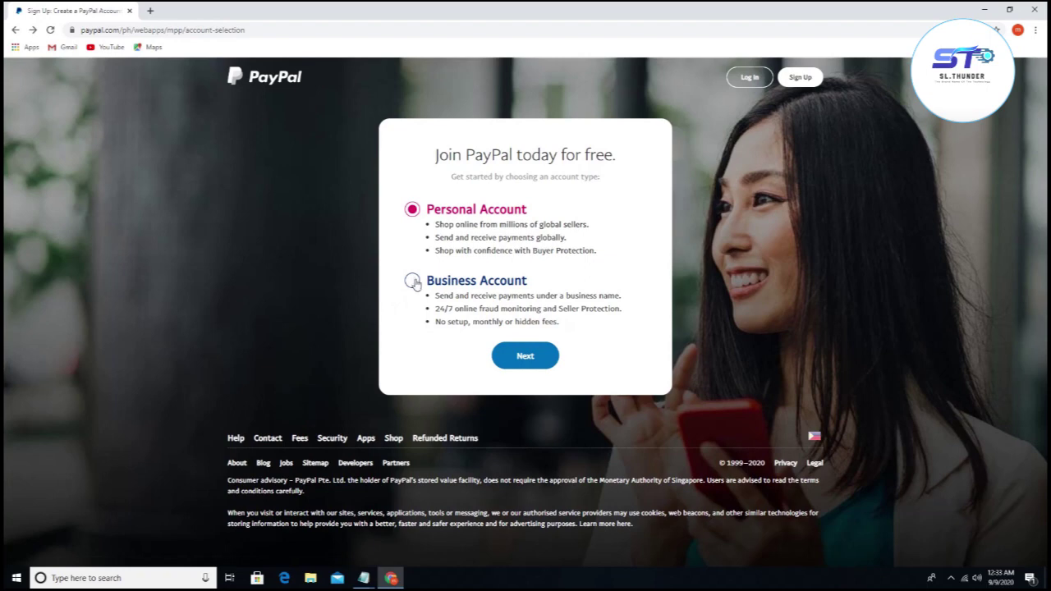
# Step: Choose a Business account: Both of the above, marketplace/freelancer platforms, more than $4Mil PHP monthly
pyautogui.click(413, 282)
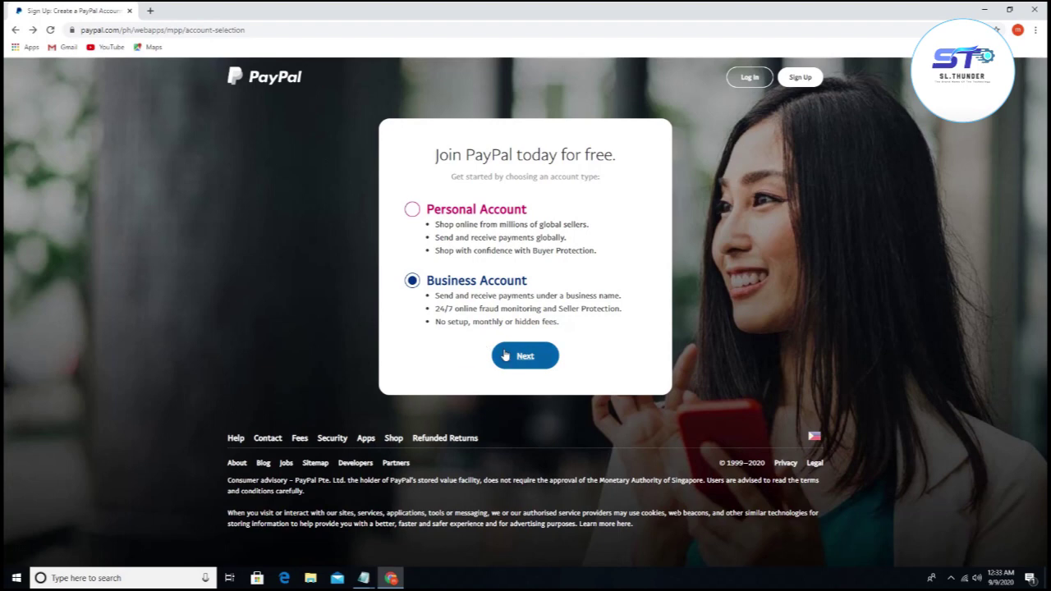
pyautogui.click(509, 357)
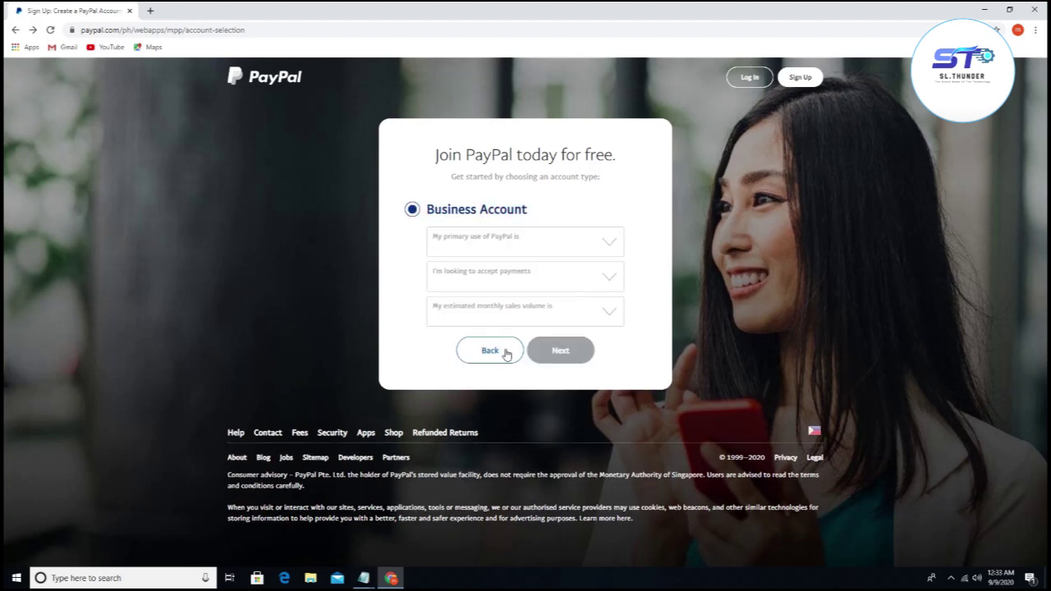
pyautogui.click(490, 250)
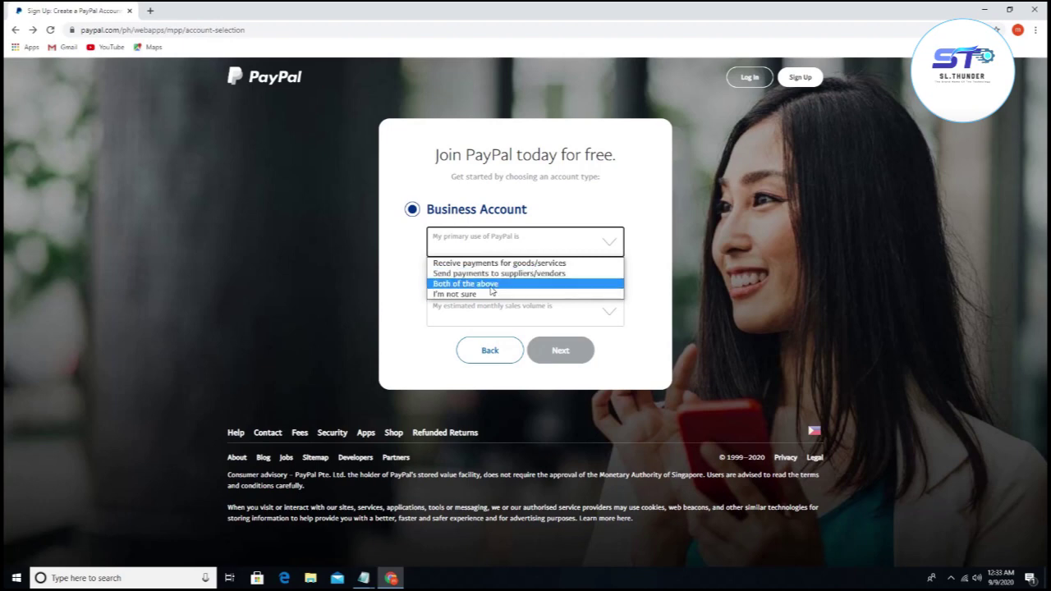
pyautogui.click(492, 284)
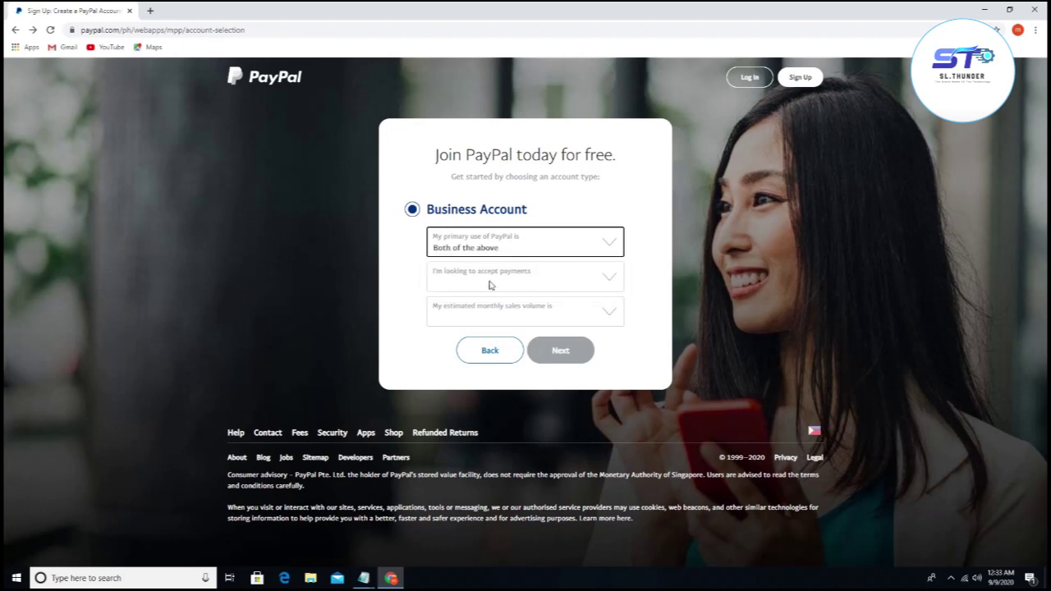
pyautogui.click(498, 284)
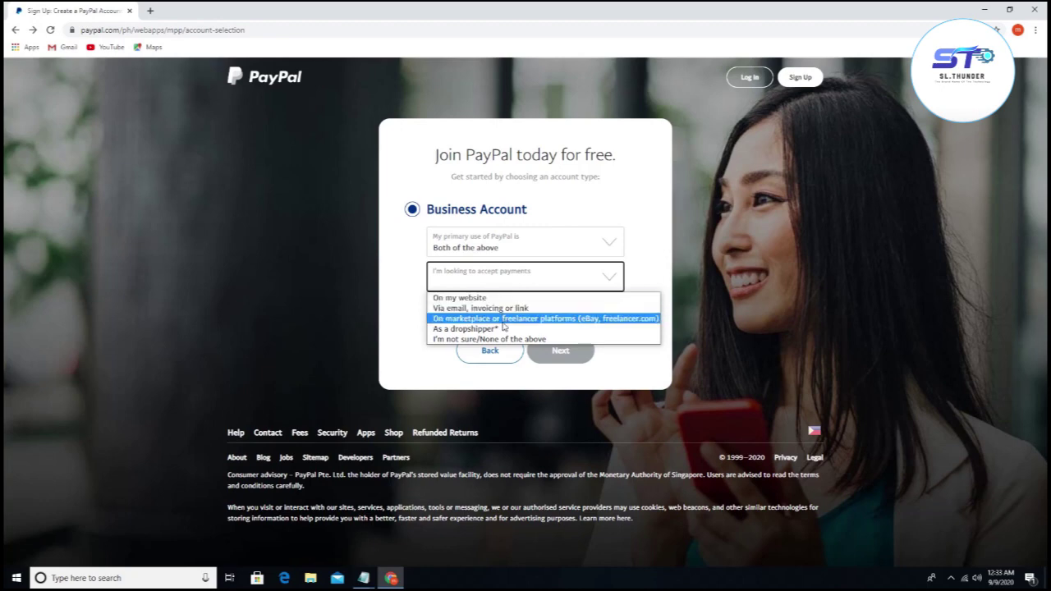
pyautogui.click(550, 322)
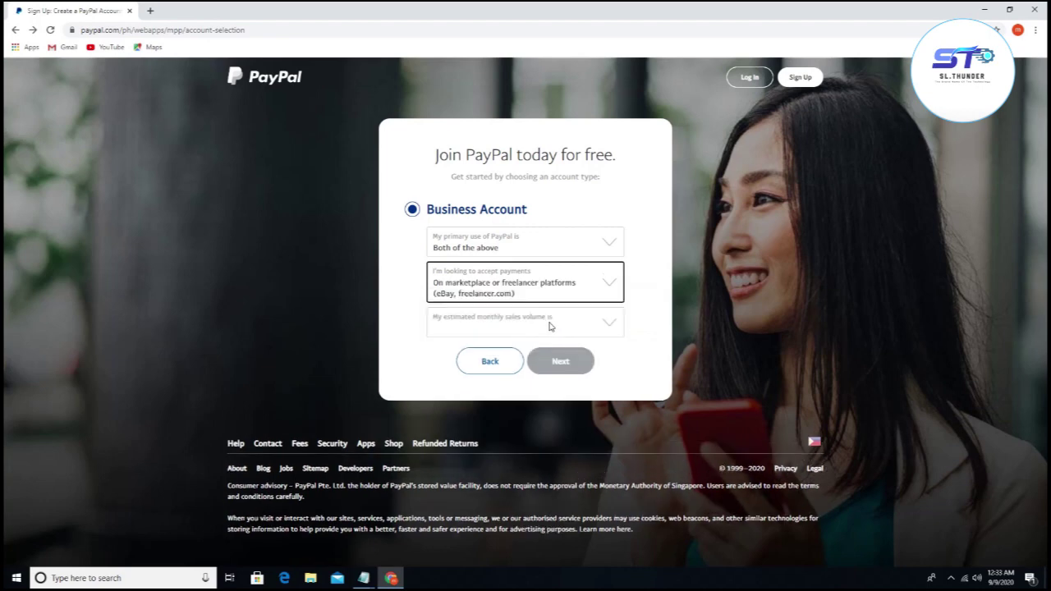
pyautogui.click(498, 321)
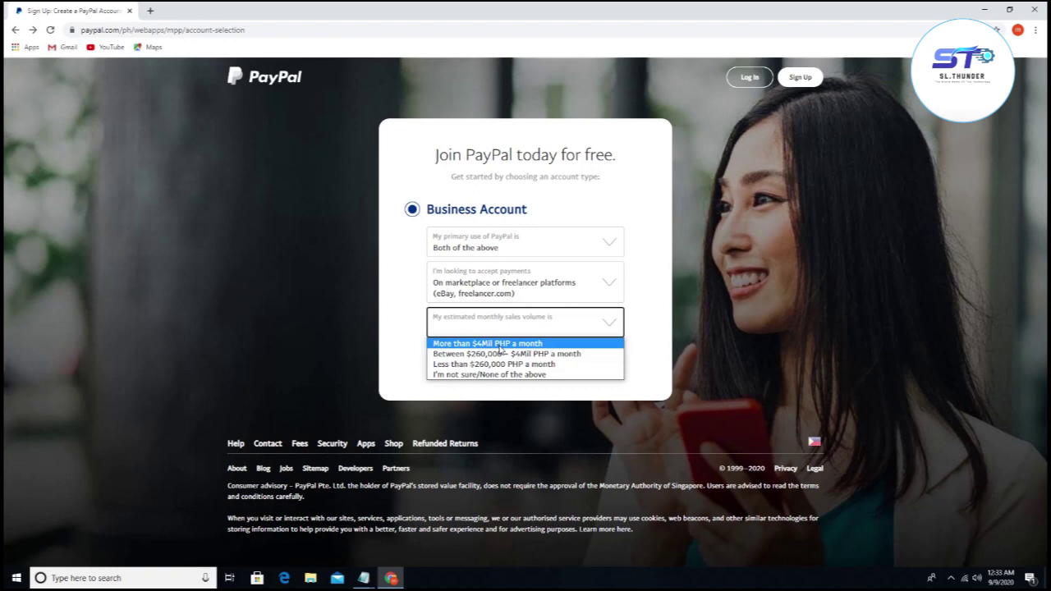
pyautogui.click(499, 345)
pyautogui.click(566, 368)
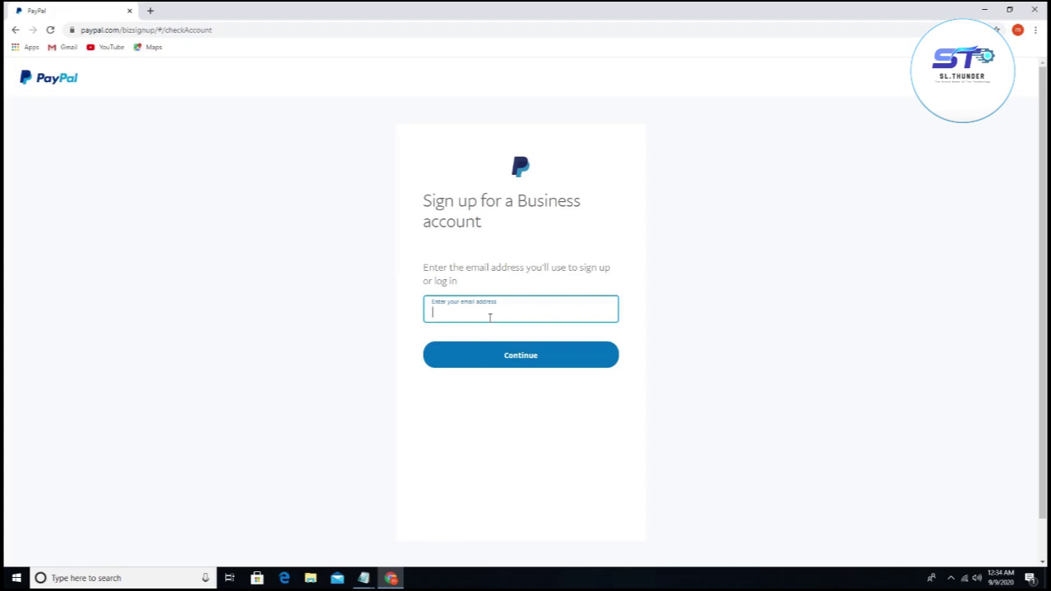
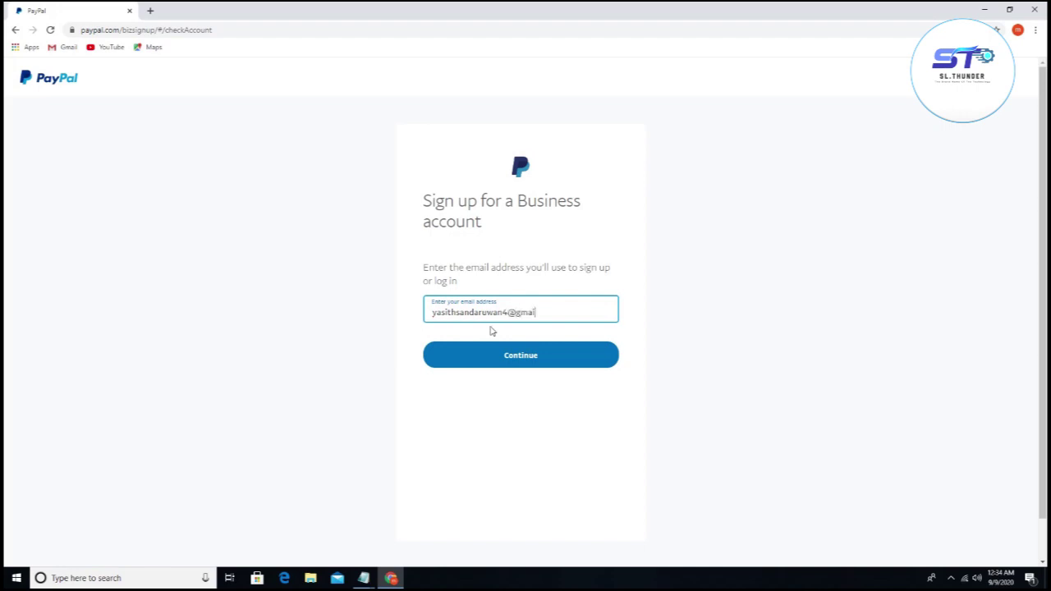
# Step: Enter the sign-up e-mail address and a new account password, submitting each
pyautogui.click(497, 363)
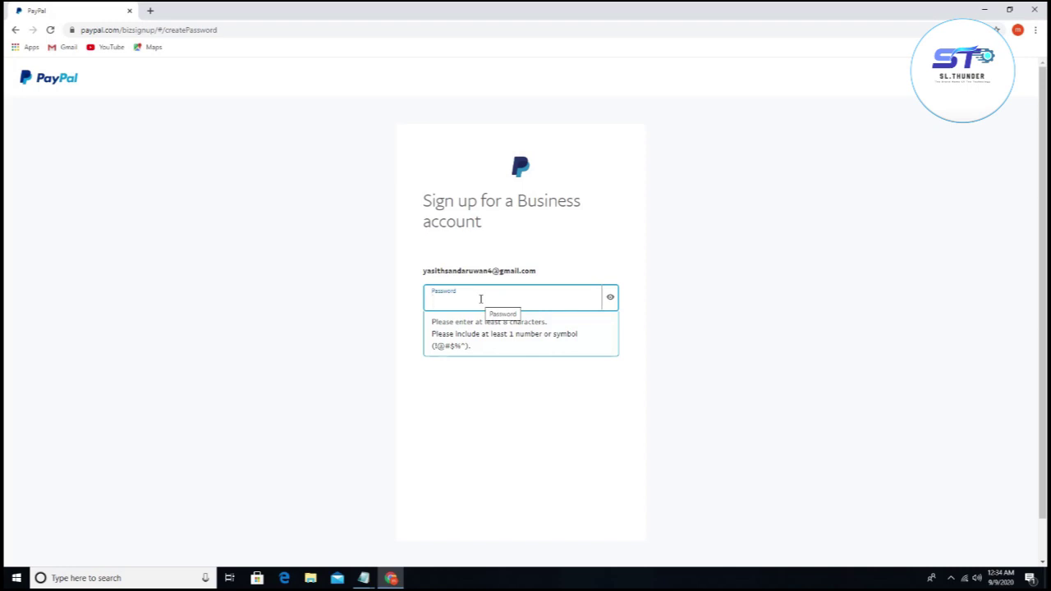
pyautogui.write('•••••')
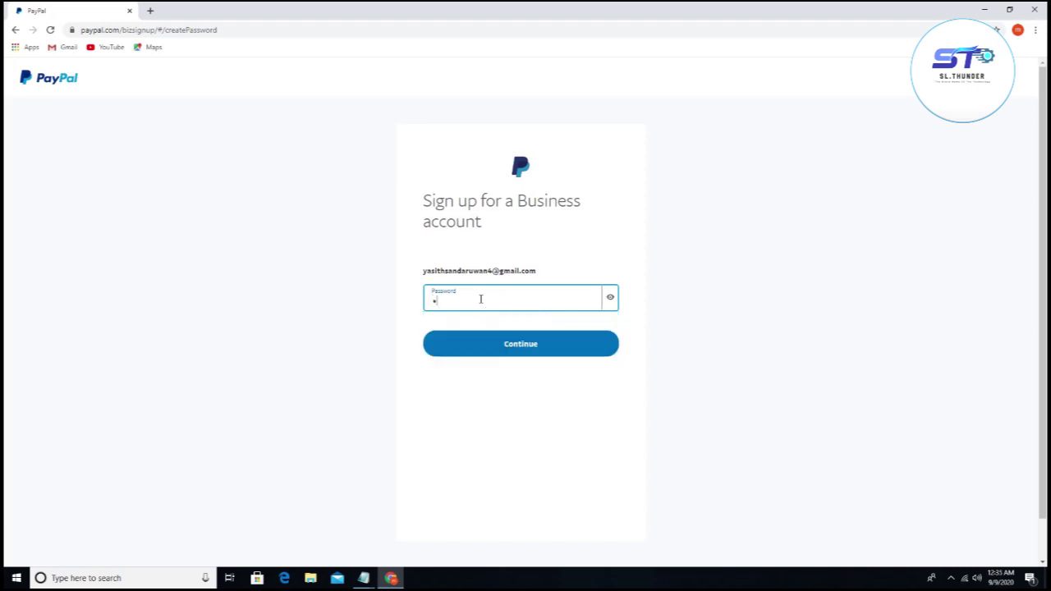
pyautogui.write('•••••')
pyautogui.click(544, 349)
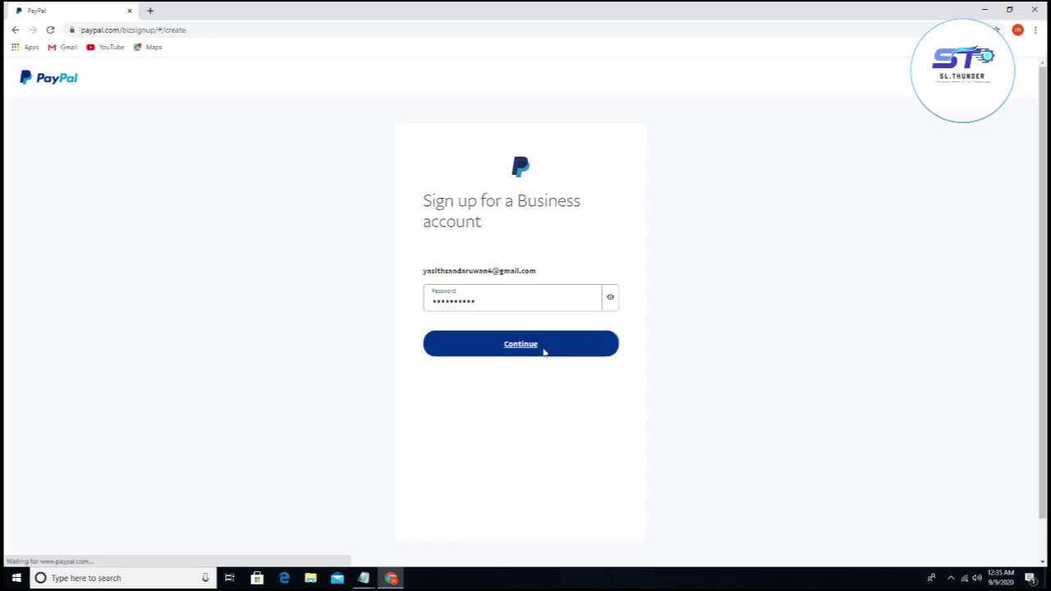
# Step: Enter the contact's legal first and last names
pyautogui.click(513, 347)
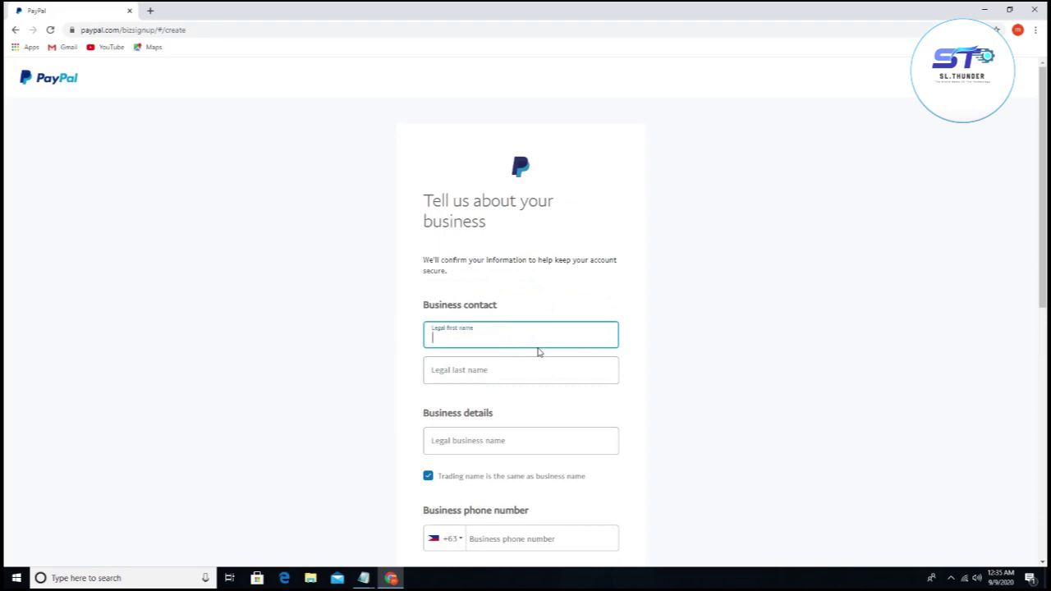
pyautogui.click(538, 369)
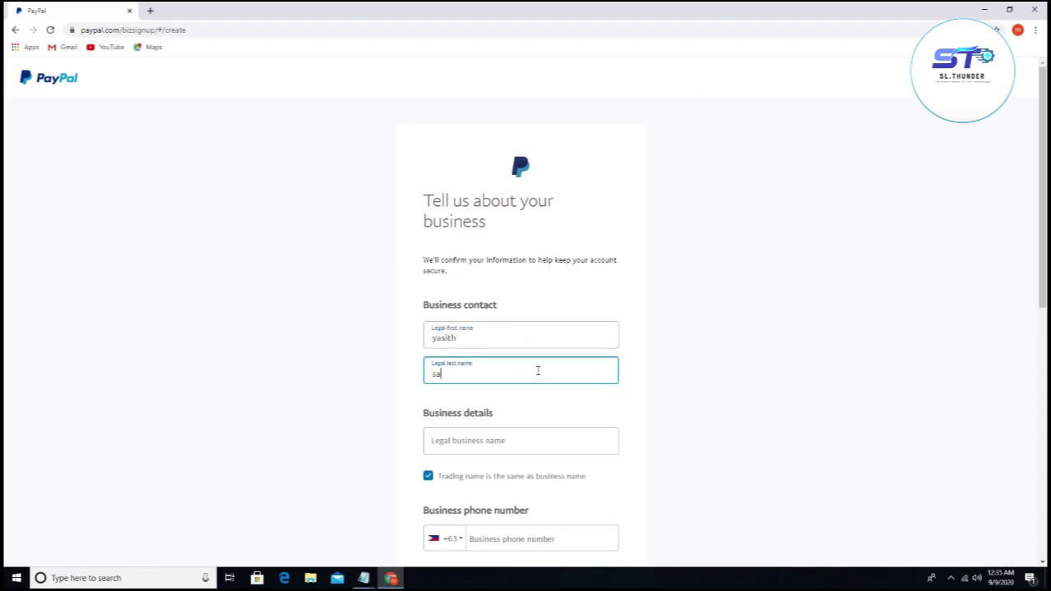
# Step: Enter the legal business name, correcting a mistyped letter
pyautogui.scroll(-1, 538, 371)
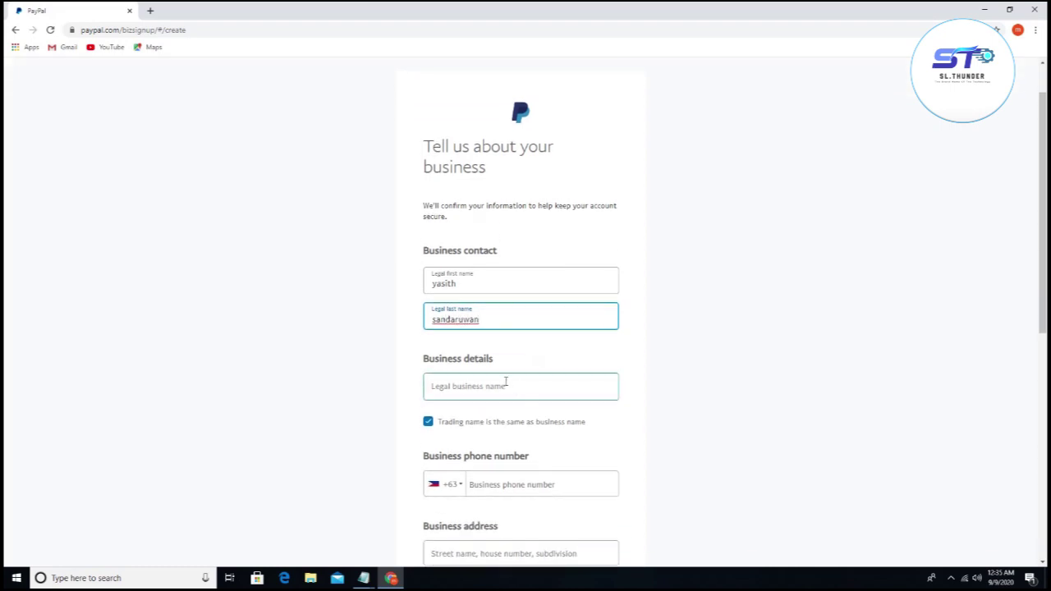
pyautogui.click(507, 388)
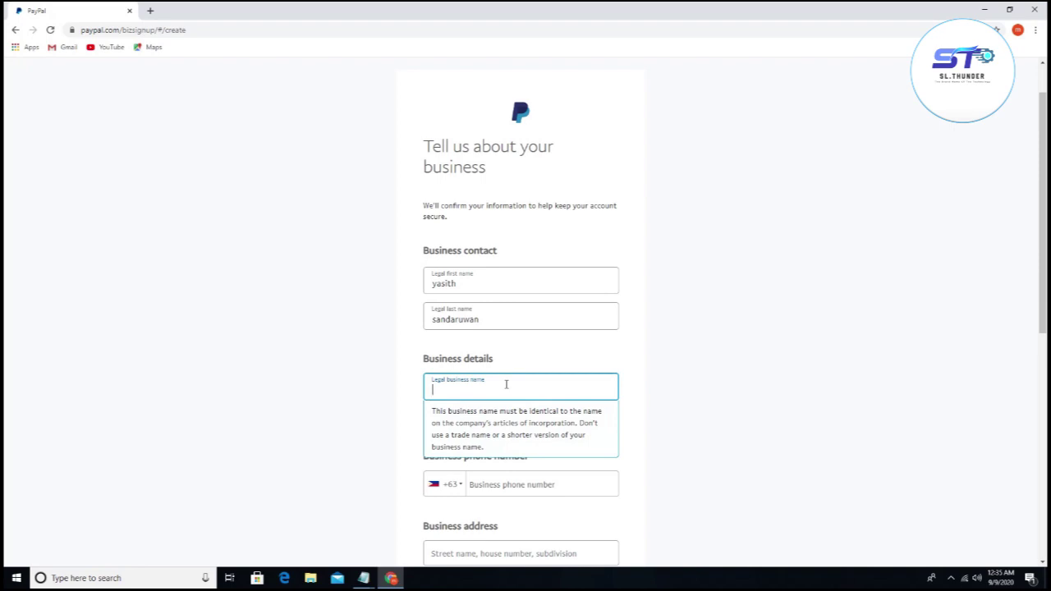
pyautogui.write('yasit')
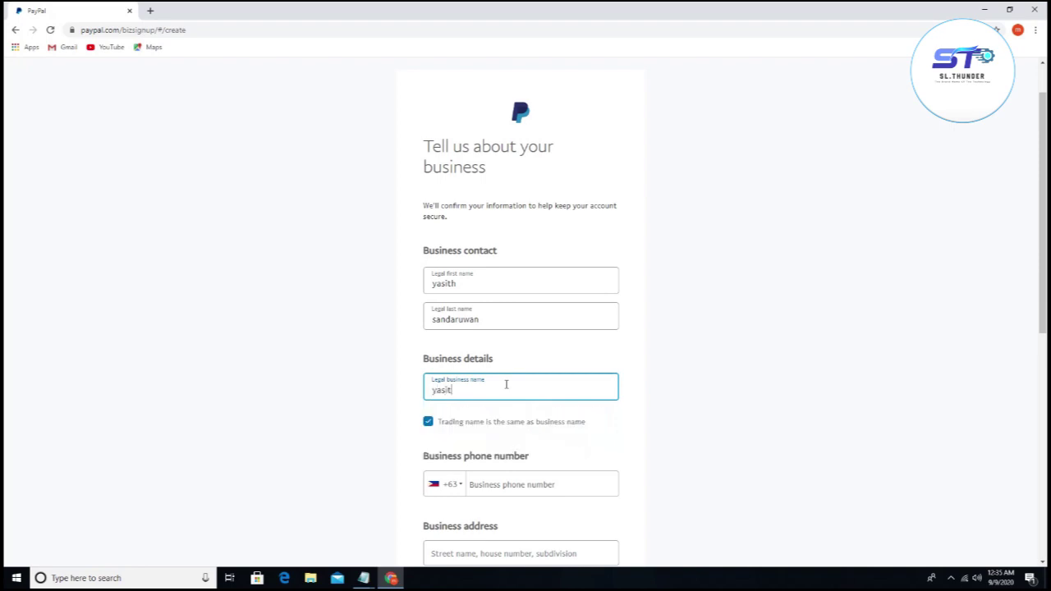
pyautogui.press('BackSpace')
pyautogui.write('sl')
# Step: Set the business phone country code to Sri Lanka +94 and enter the phone number
pyautogui.scroll(-2, 483, 395)
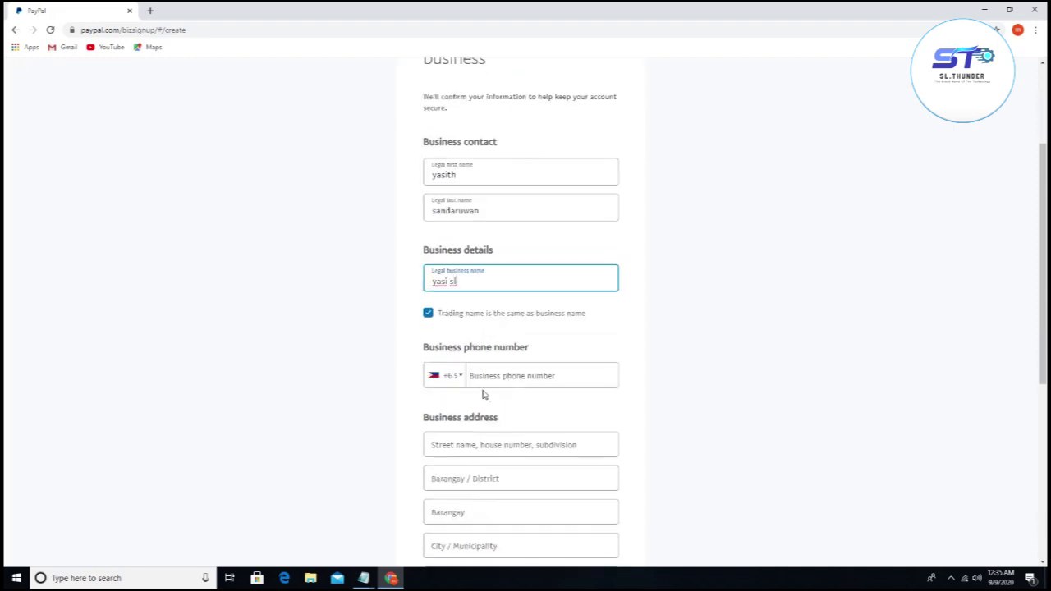
pyautogui.click(439, 380)
pyautogui.scroll(-4, 467, 425)
pyautogui.scroll(2, 467, 433)
pyautogui.scroll(-4, 466, 433)
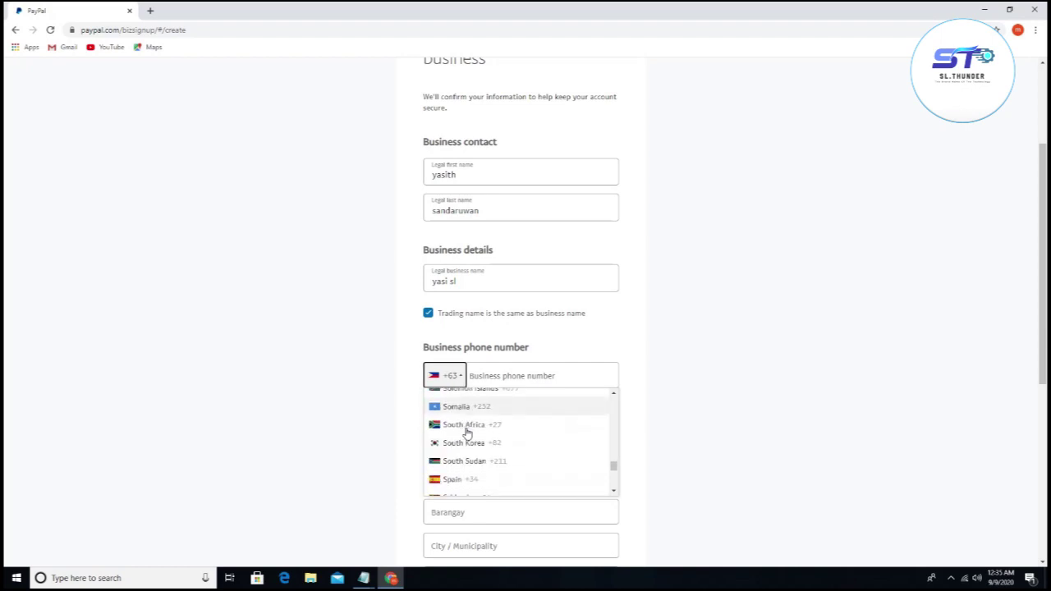
pyautogui.scroll(-2, 466, 433)
pyautogui.click(463, 411)
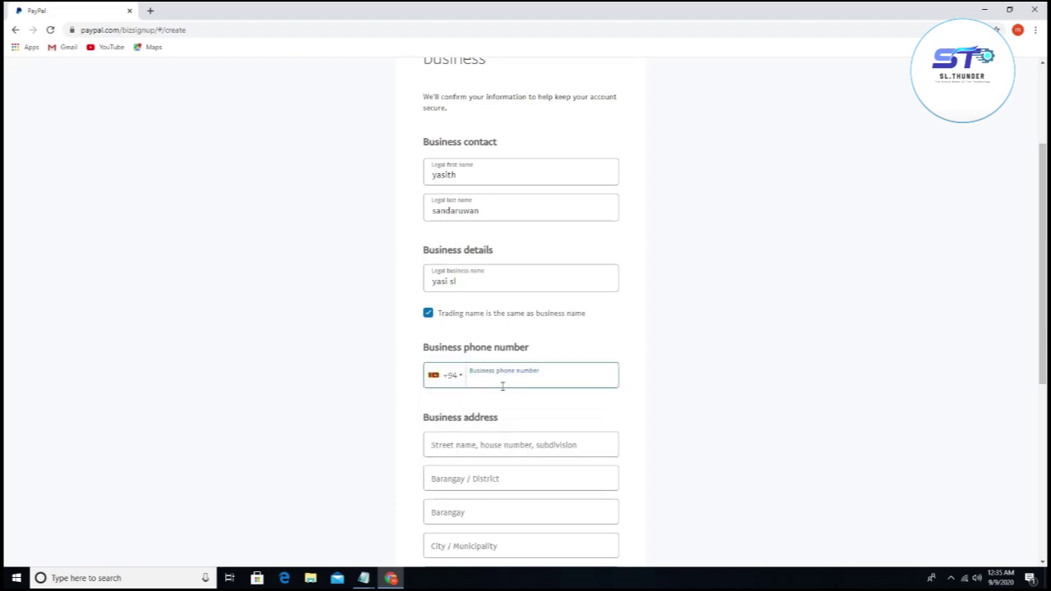
pyautogui.click(490, 446)
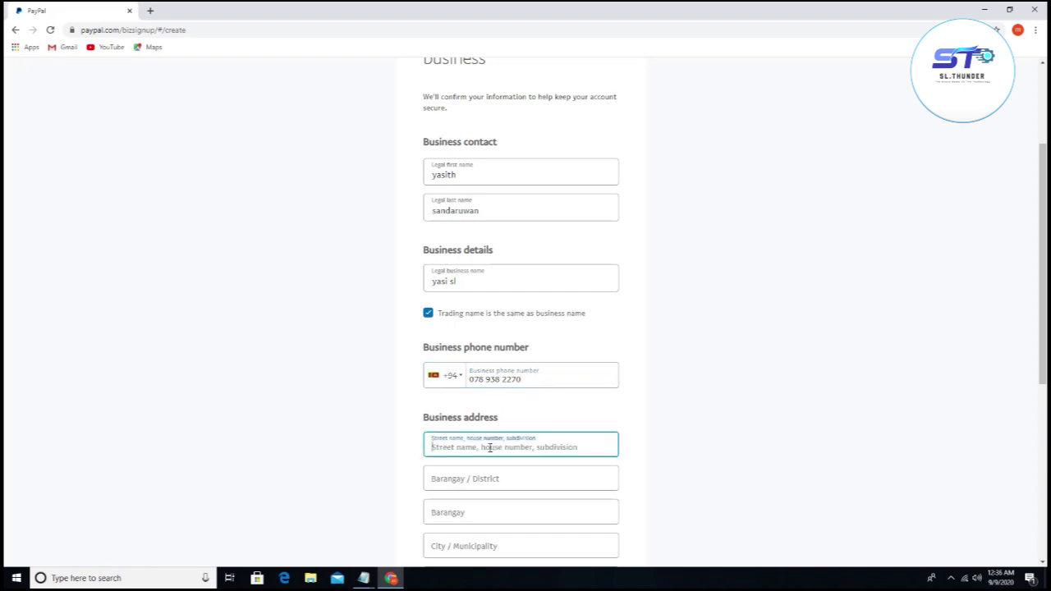
pyautogui.scroll(-2, 489, 446)
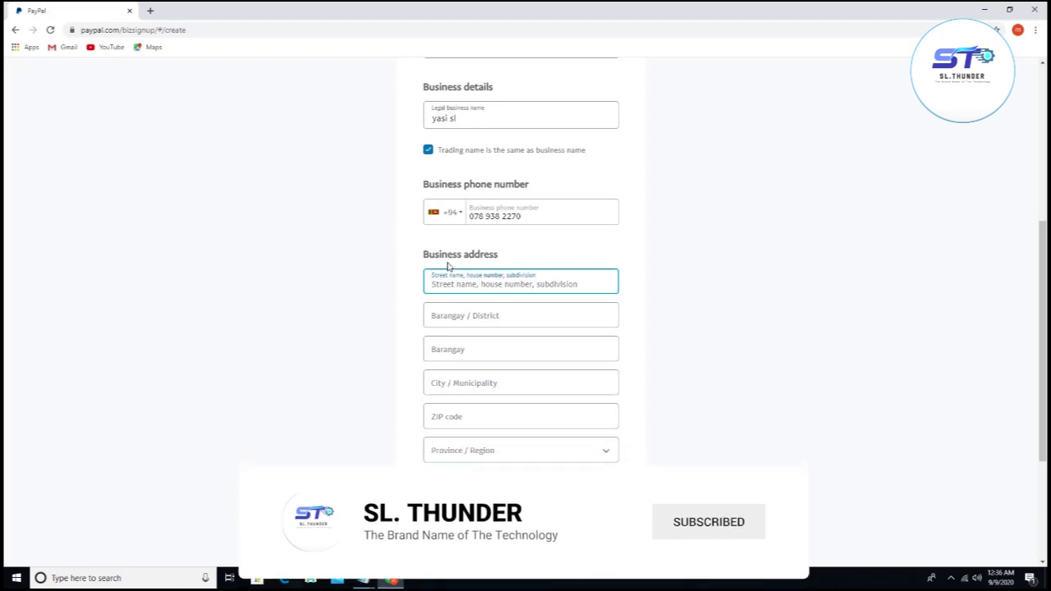
pyautogui.scroll(3, 449, 266)
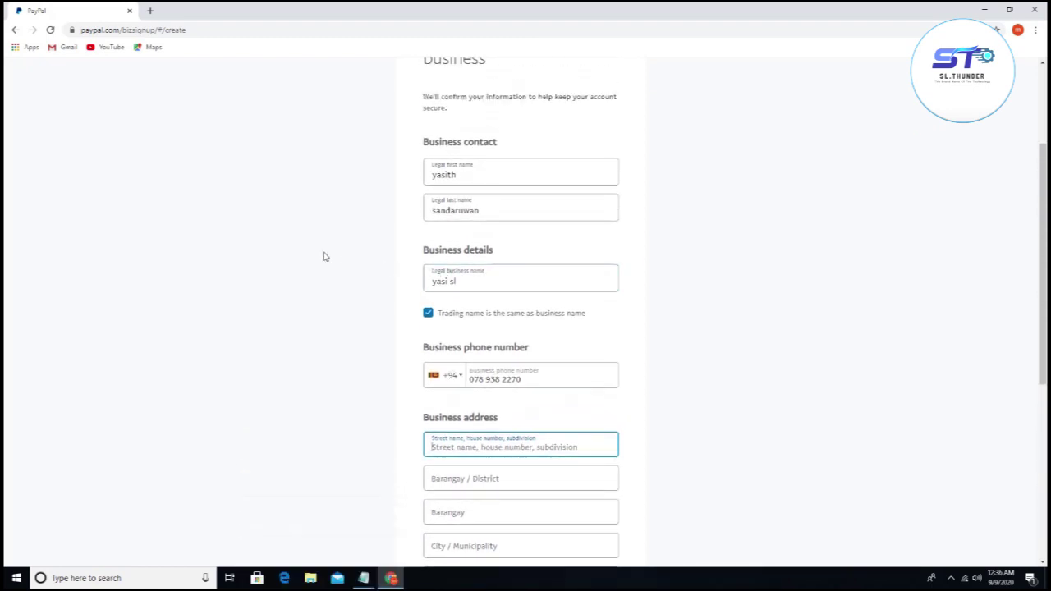
pyautogui.scroll(-2, 323, 257)
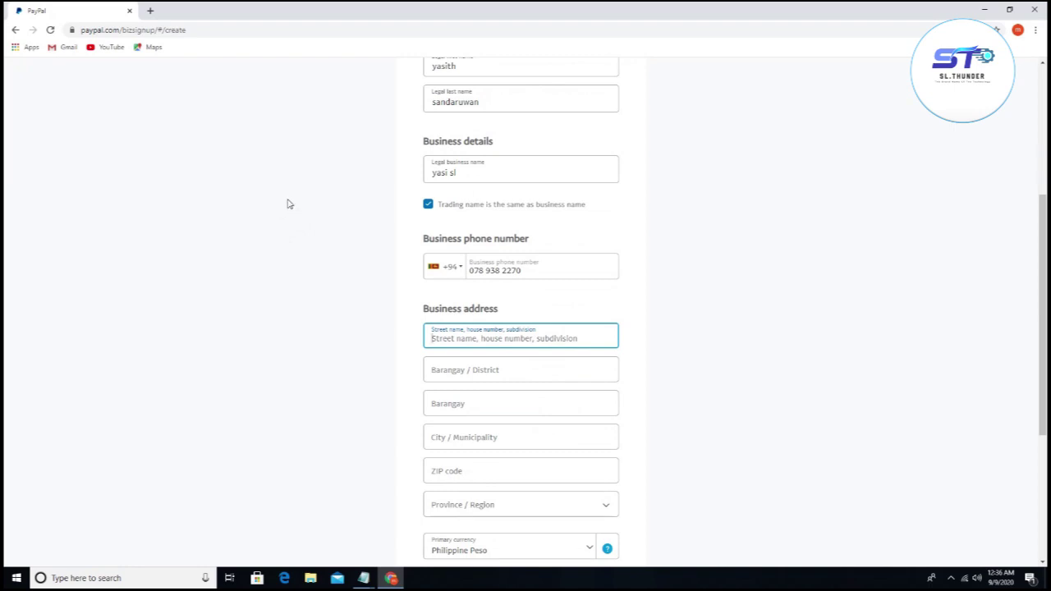
# Step: Rerun the 'philippines shop address' search, open the Tesoros Philippine Handicrafts listing, and copy 1223
pyautogui.click(150, 11)
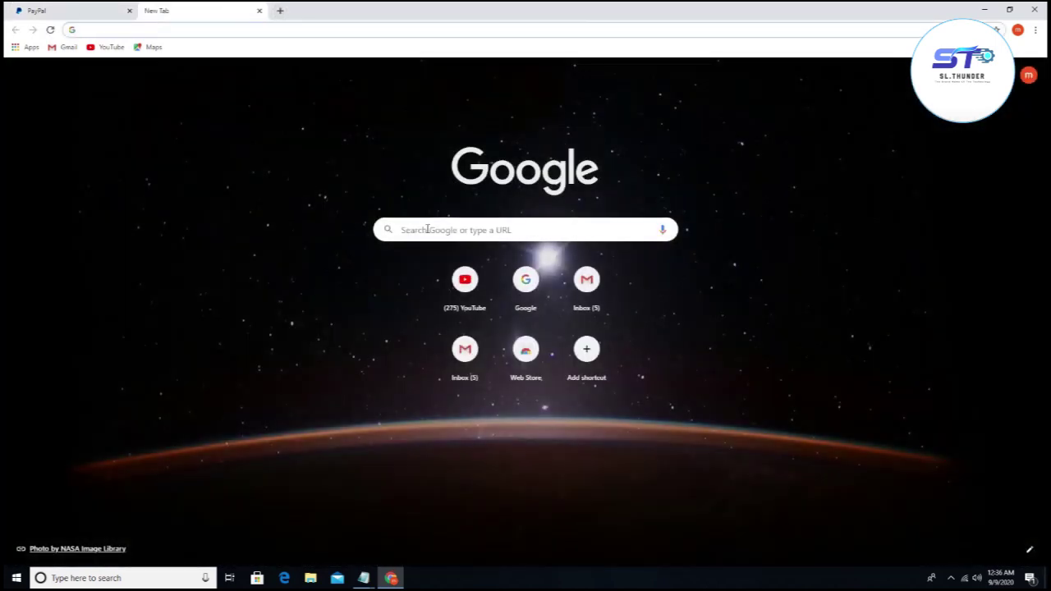
pyautogui.click(427, 230)
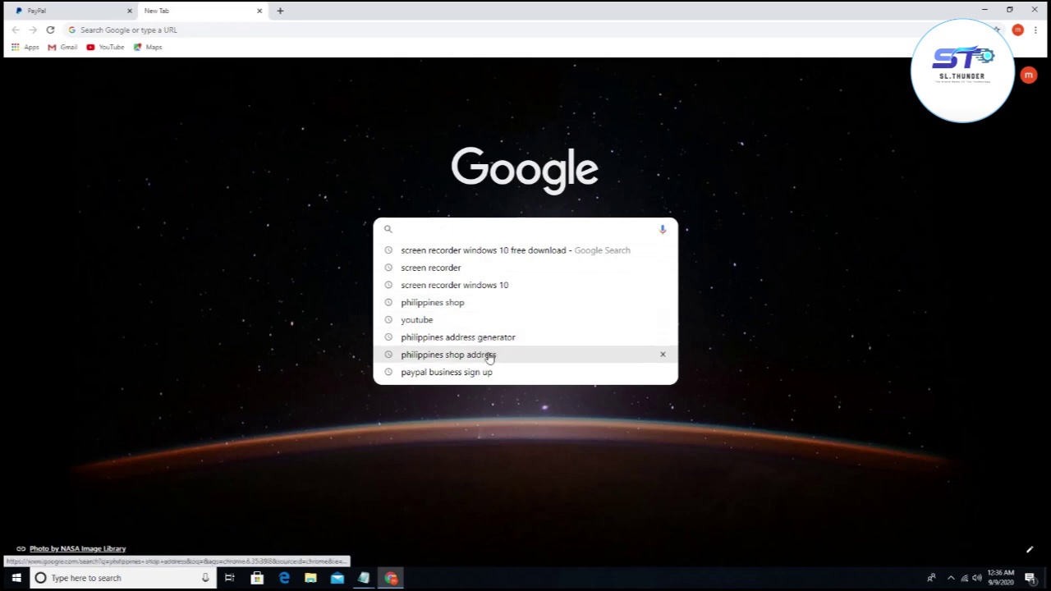
pyautogui.click(496, 358)
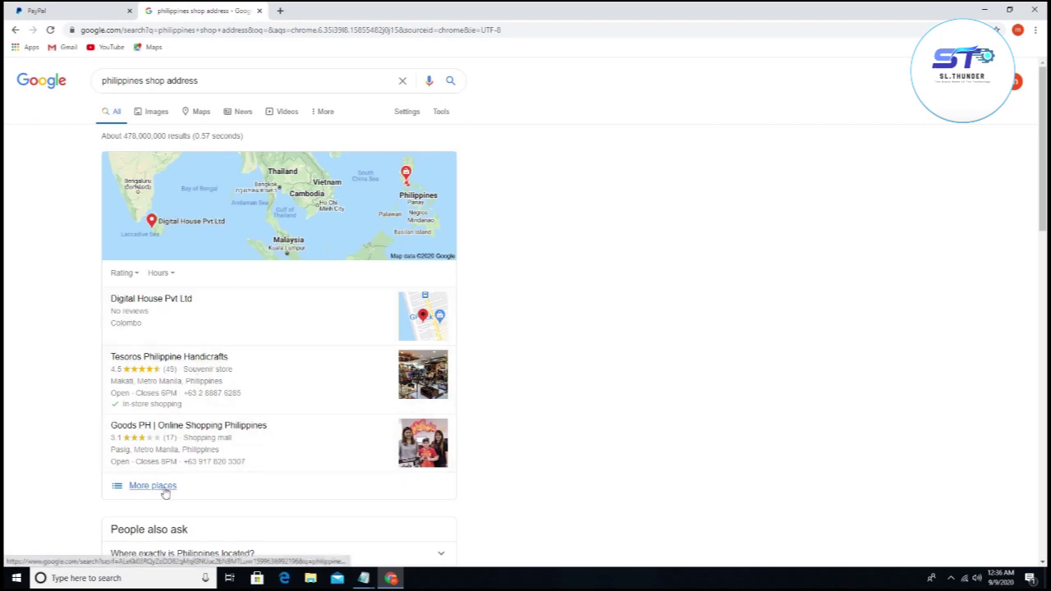
pyautogui.click(170, 358)
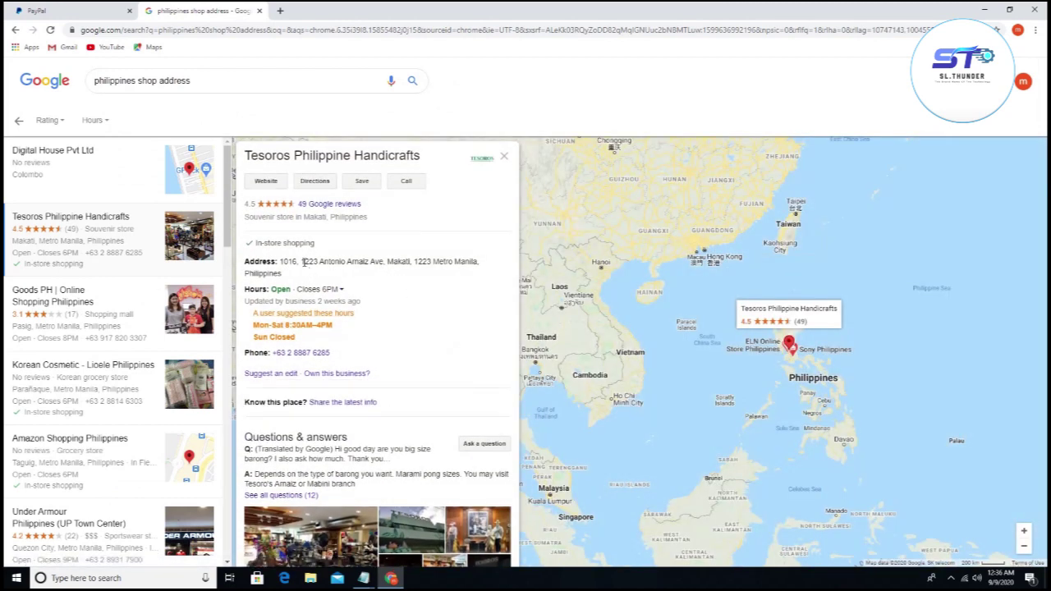
pyautogui.moveTo(301, 261); pyautogui.dragTo(316, 261)
pyautogui.rightClick(314, 261)
pyautogui.click(329, 266)
pyautogui.hotkey('ctrl', 'Tab')
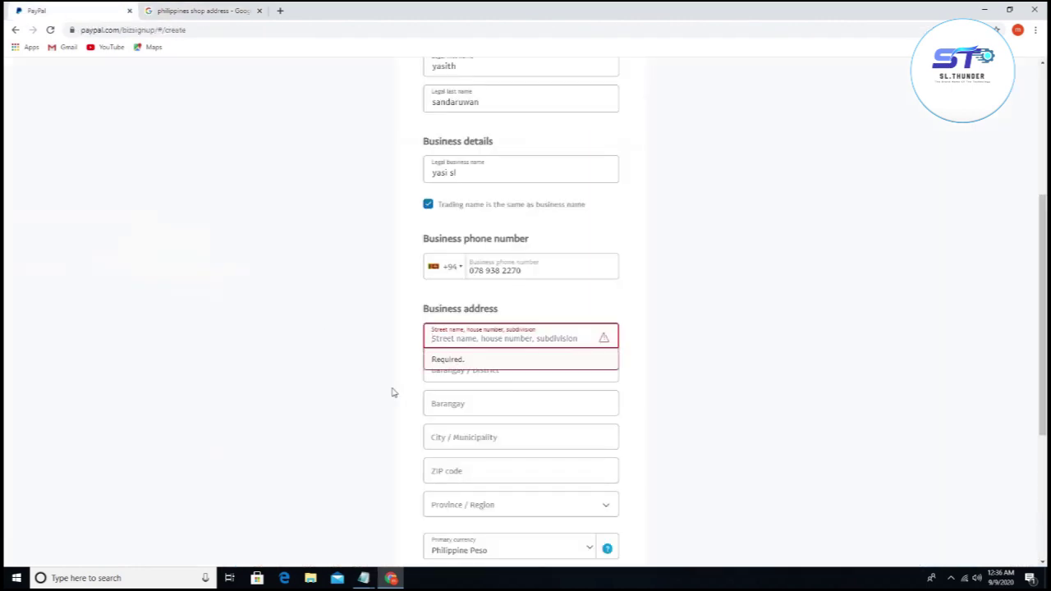
# Step: Paste 1223 into the ZIP code field
pyautogui.click(454, 474)
pyautogui.rightClick(454, 477)
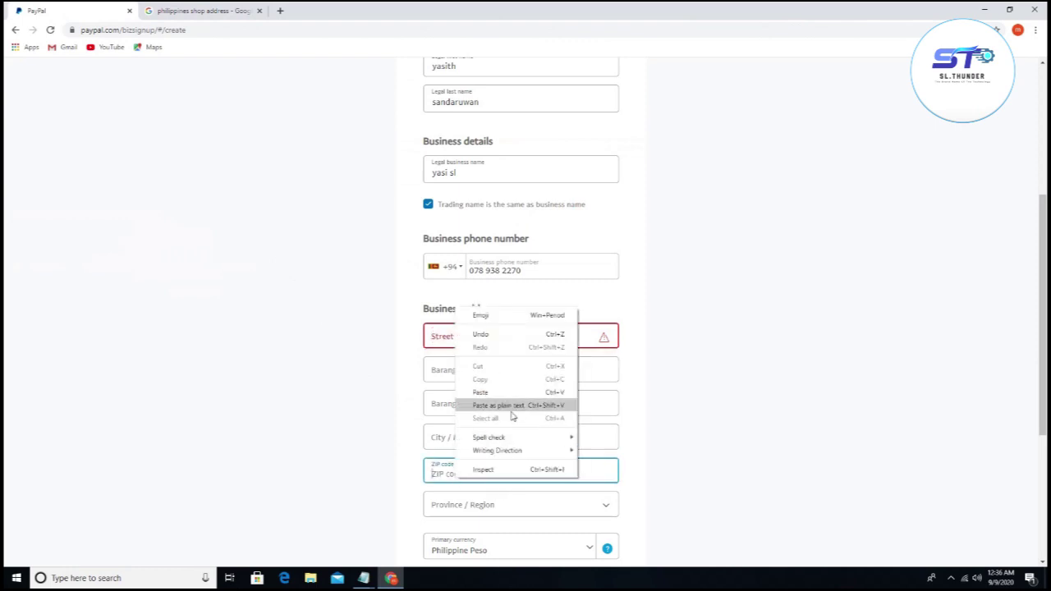
pyautogui.click(493, 393)
pyautogui.click(187, 10)
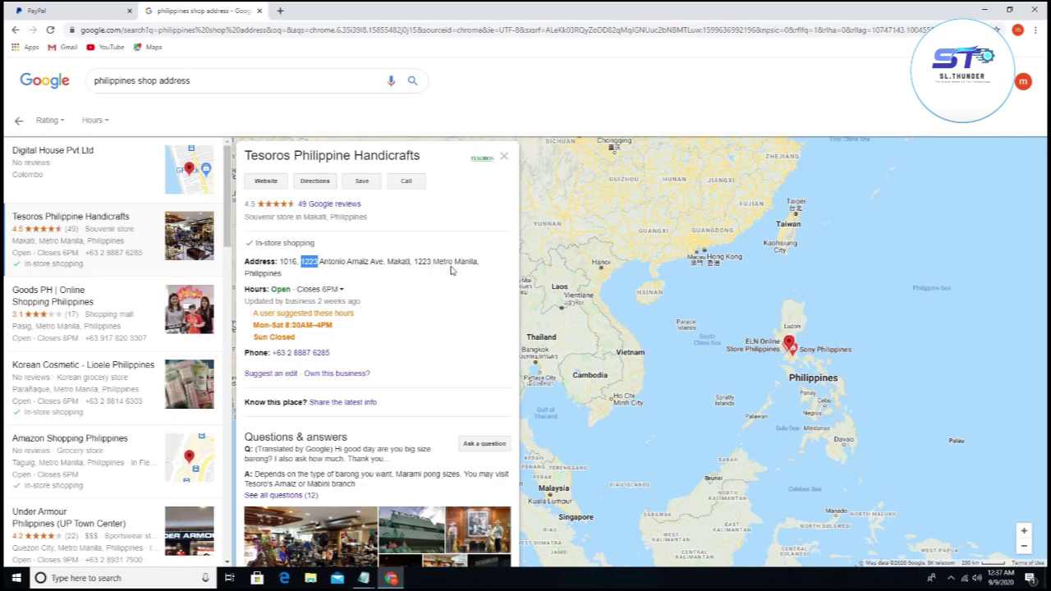
pyautogui.click(75, 12)
# Step: Set Province / Region to Metro Manila
pyautogui.scroll(-1, 502, 492)
pyautogui.scroll(-1, 519, 526)
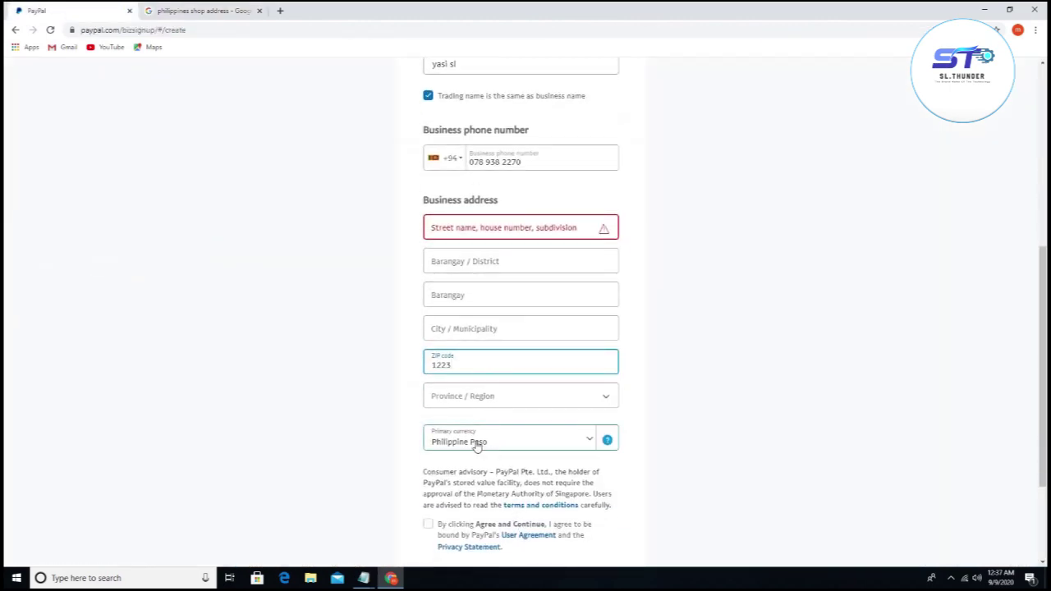
pyautogui.click(510, 400)
pyautogui.scroll(-5, 501, 468)
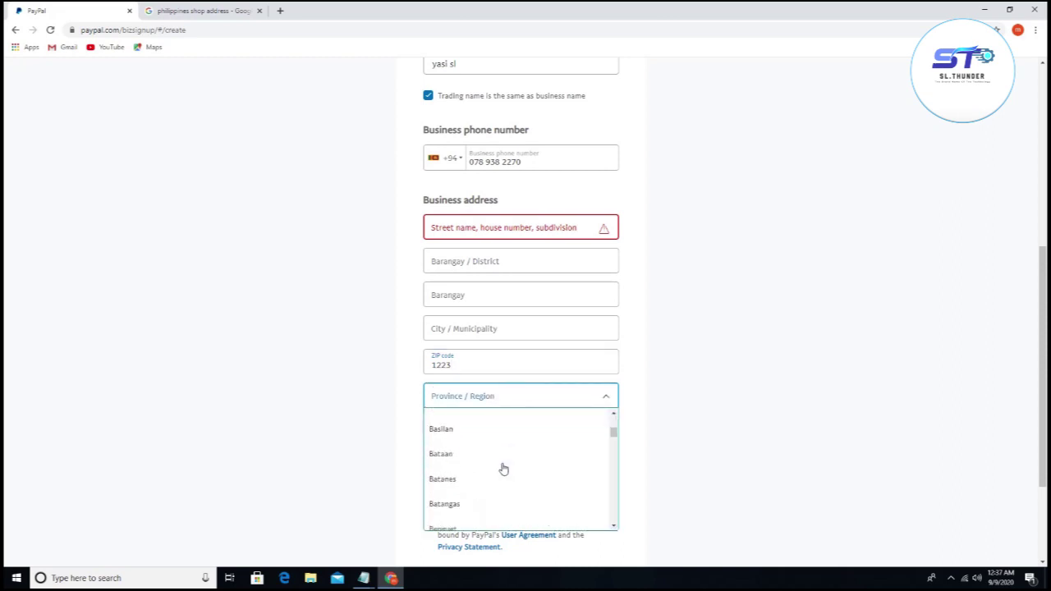
pyautogui.scroll(-5, 504, 469)
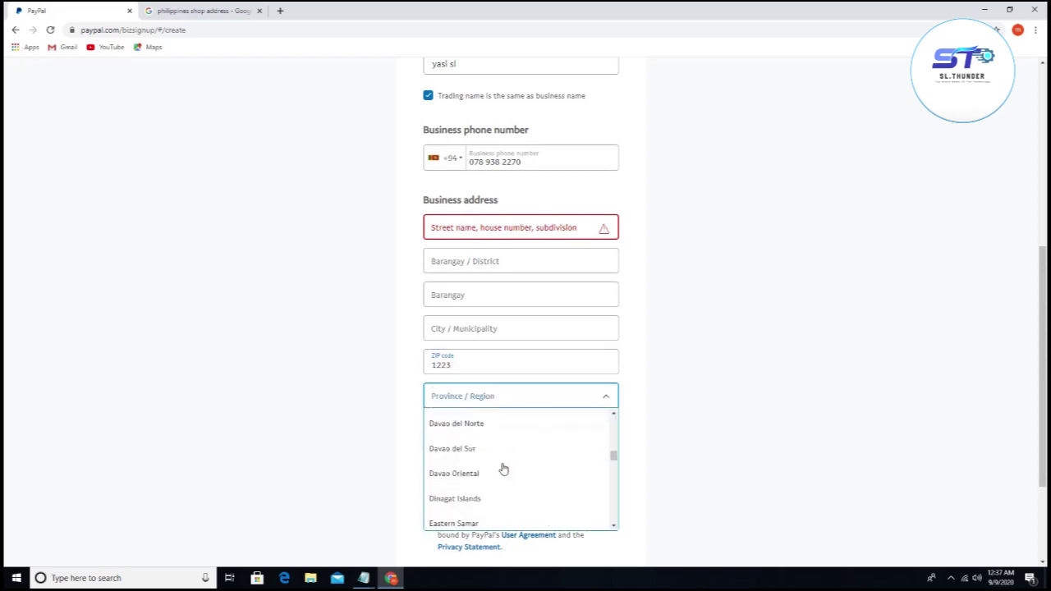
pyautogui.scroll(-6, 504, 469)
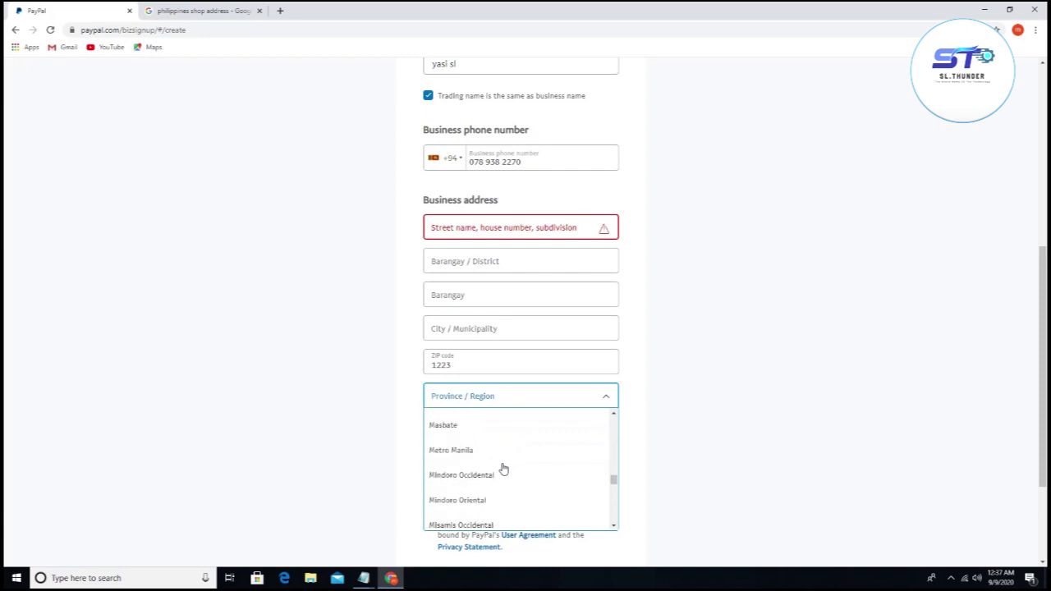
pyautogui.scroll(1, 503, 469)
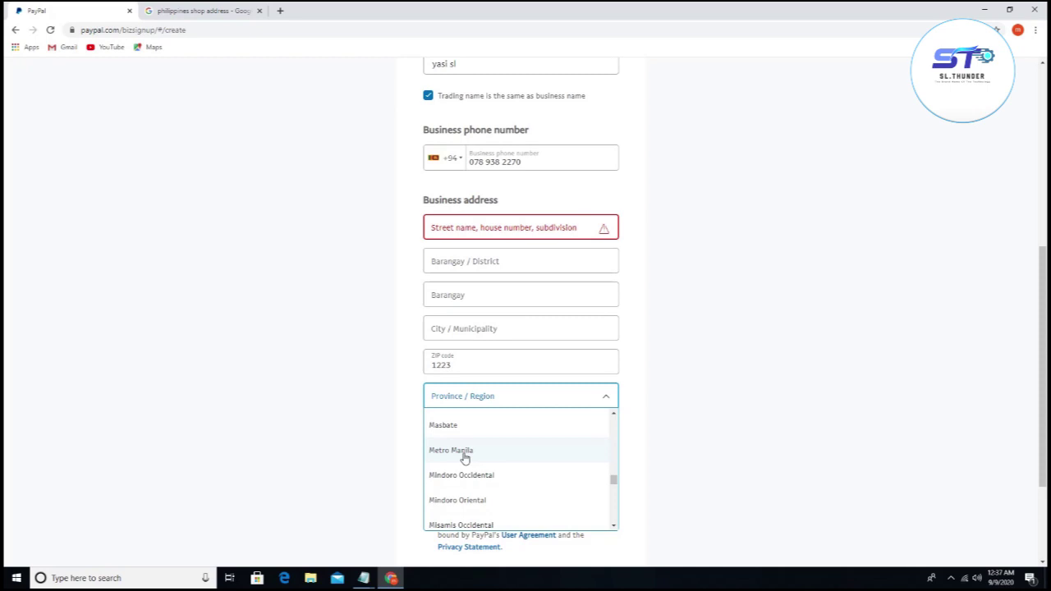
pyautogui.scroll(1, 500, 518)
pyautogui.scroll(-1, 500, 519)
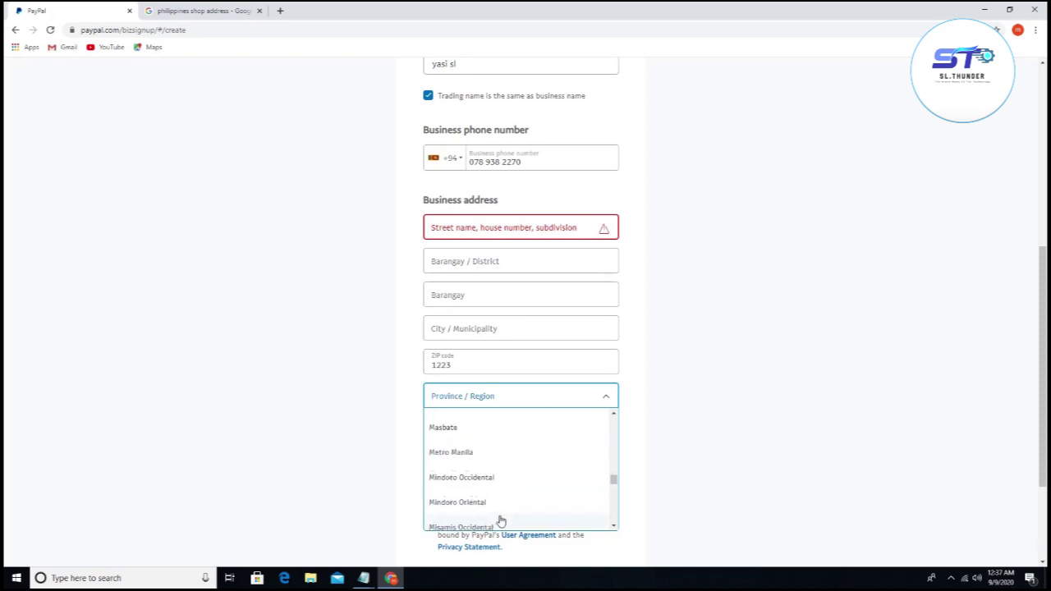
pyautogui.click(444, 460)
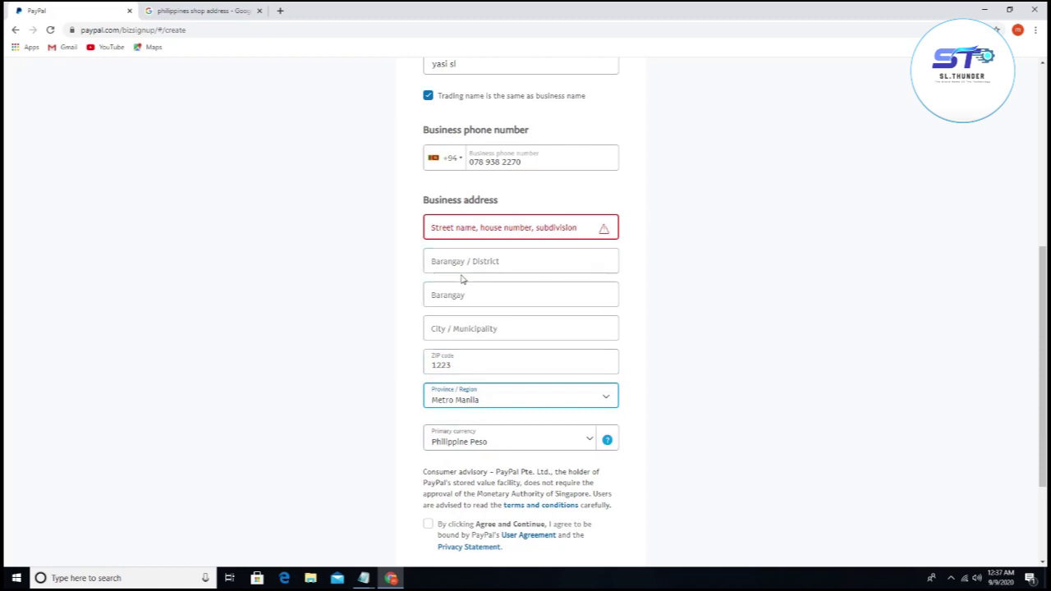
pyautogui.click(207, 13)
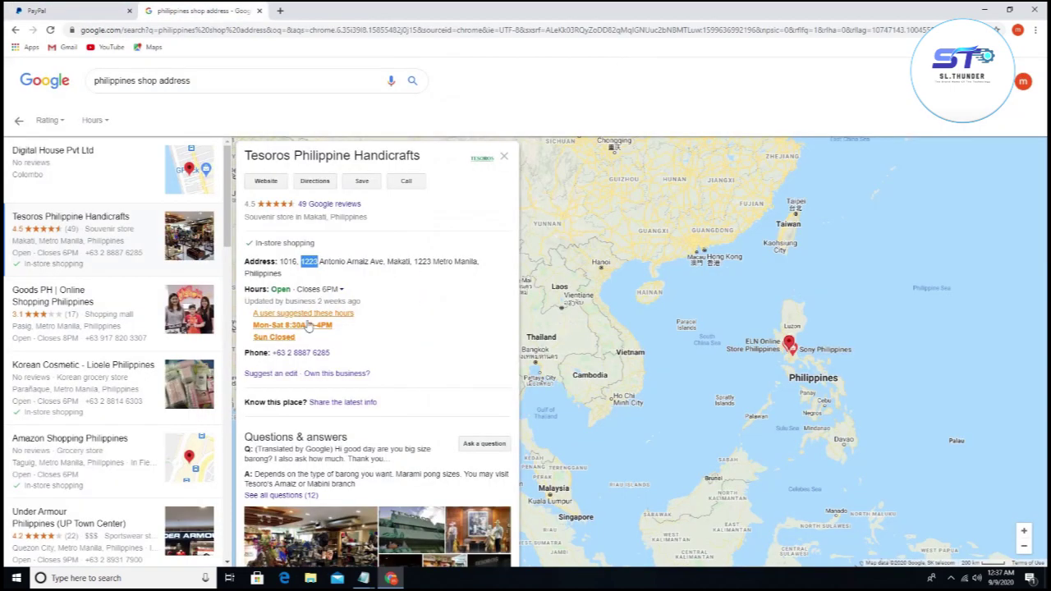
pyautogui.click(322, 274)
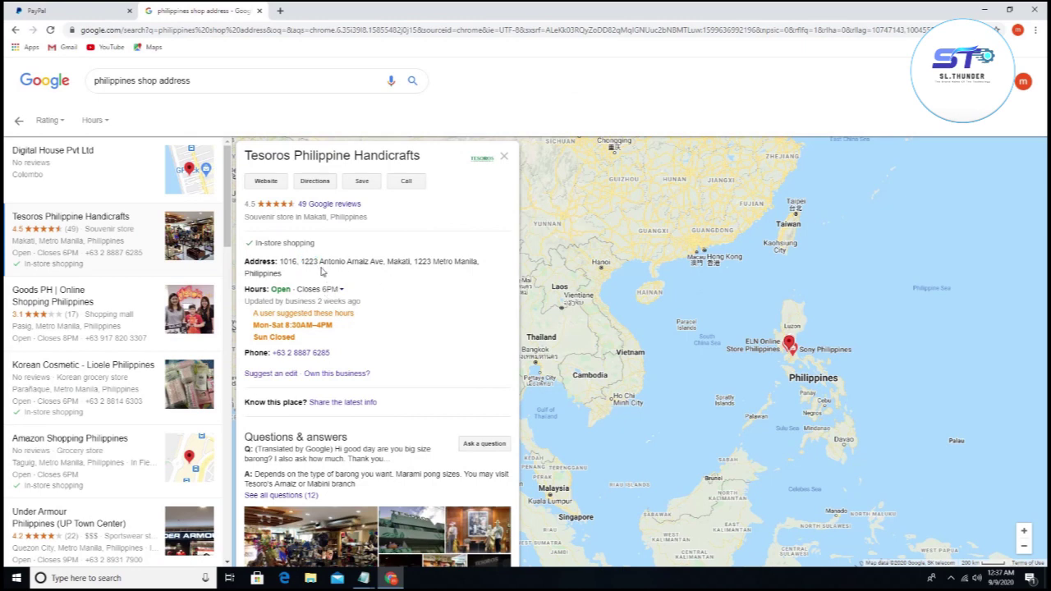
pyautogui.moveTo(313, 261); pyautogui.dragTo(376, 262)
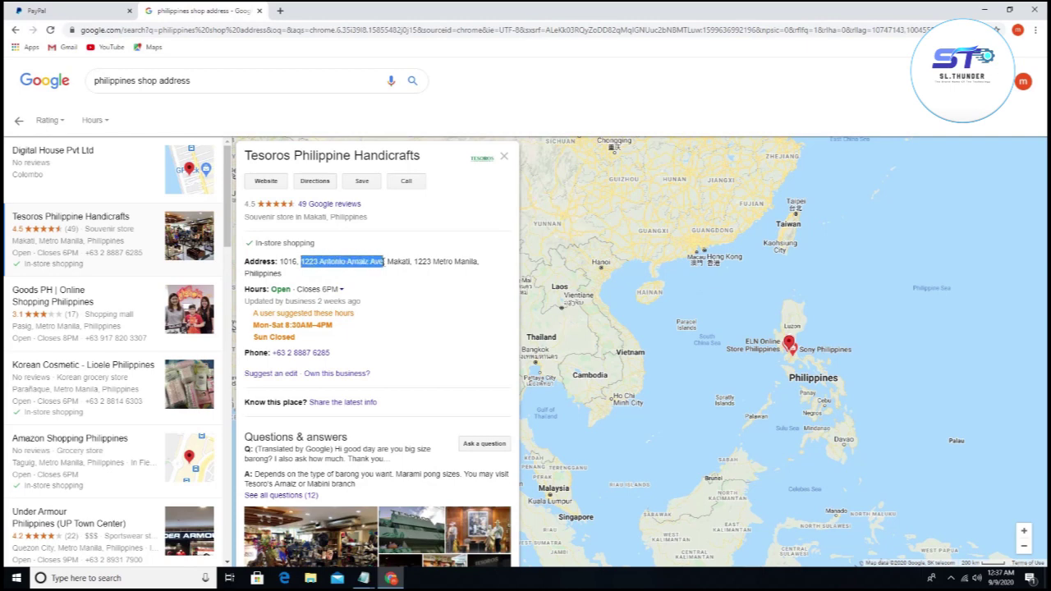
pyautogui.rightClick(376, 261)
pyautogui.click(386, 269)
pyautogui.click(74, 10)
pyautogui.click(468, 234)
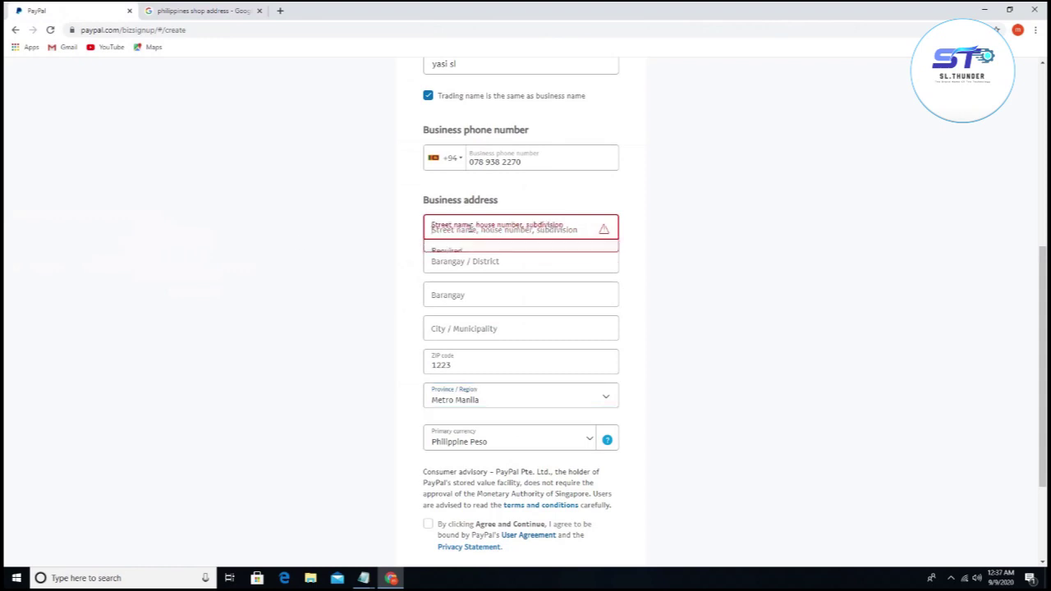
pyautogui.rightClick(470, 233)
pyautogui.click(513, 316)
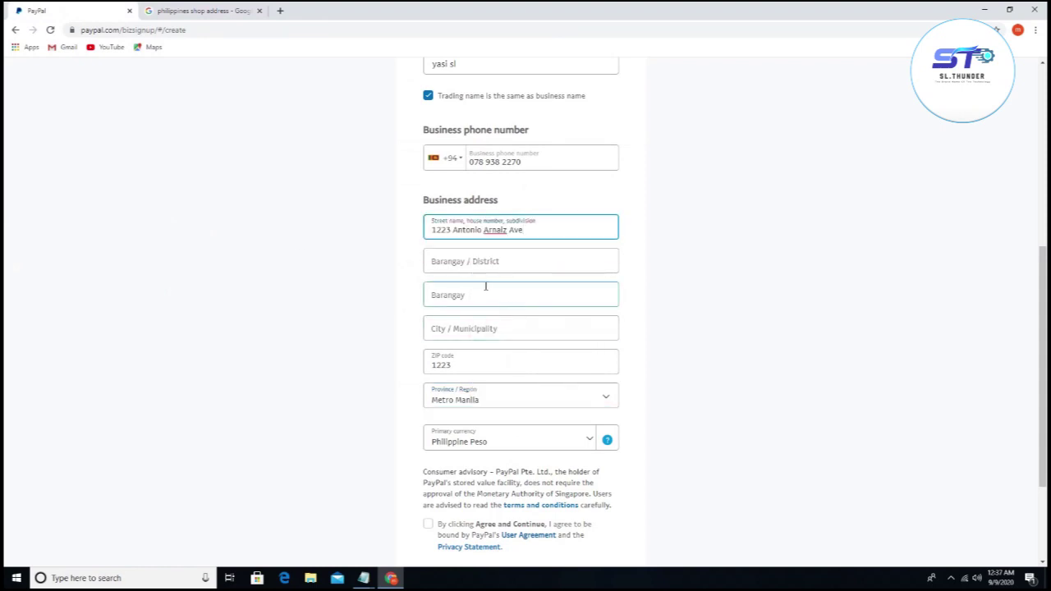
# Step: Dismiss Google's hours feedback prompt and copy Makati from the listing address
pyautogui.click(193, 11)
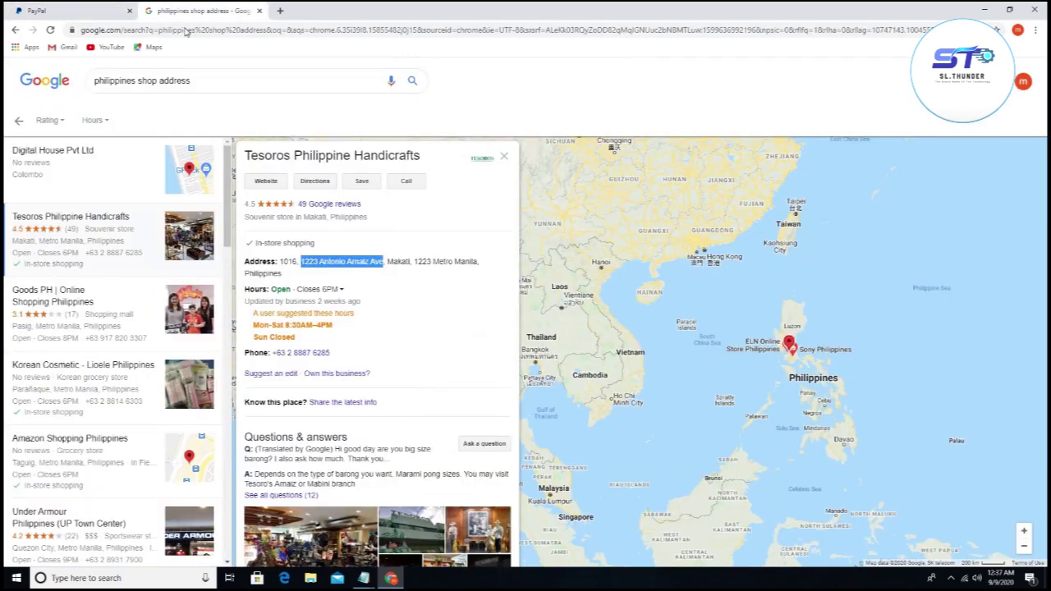
pyautogui.click(403, 316)
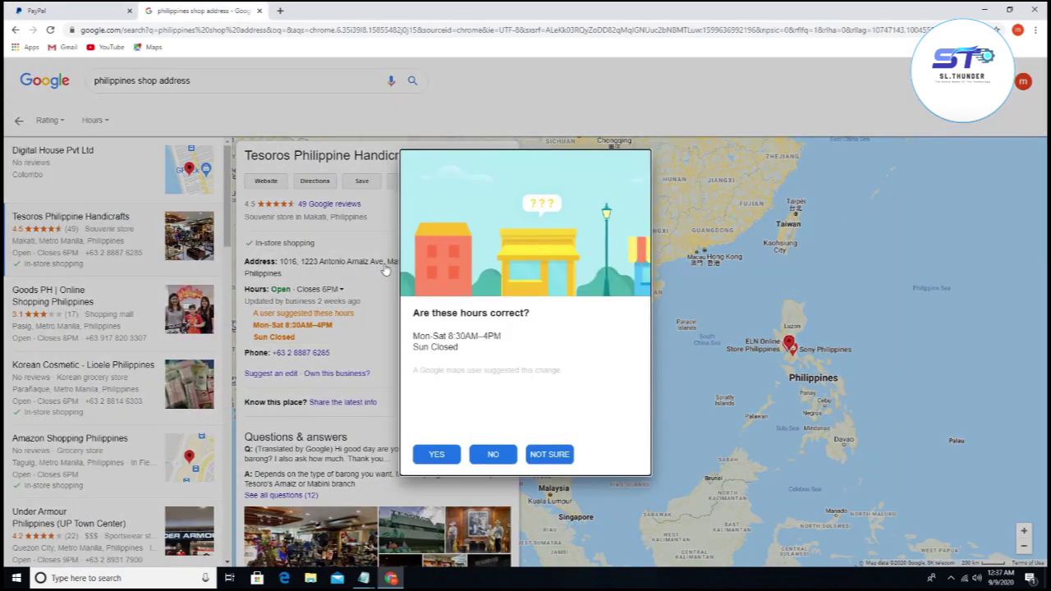
pyautogui.click(495, 454)
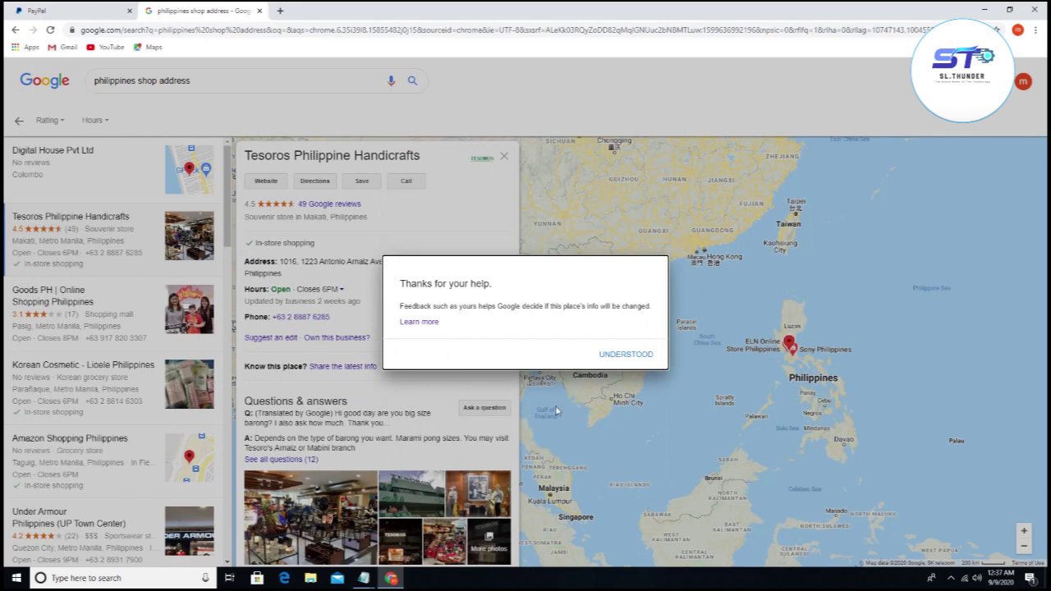
pyautogui.click(551, 378)
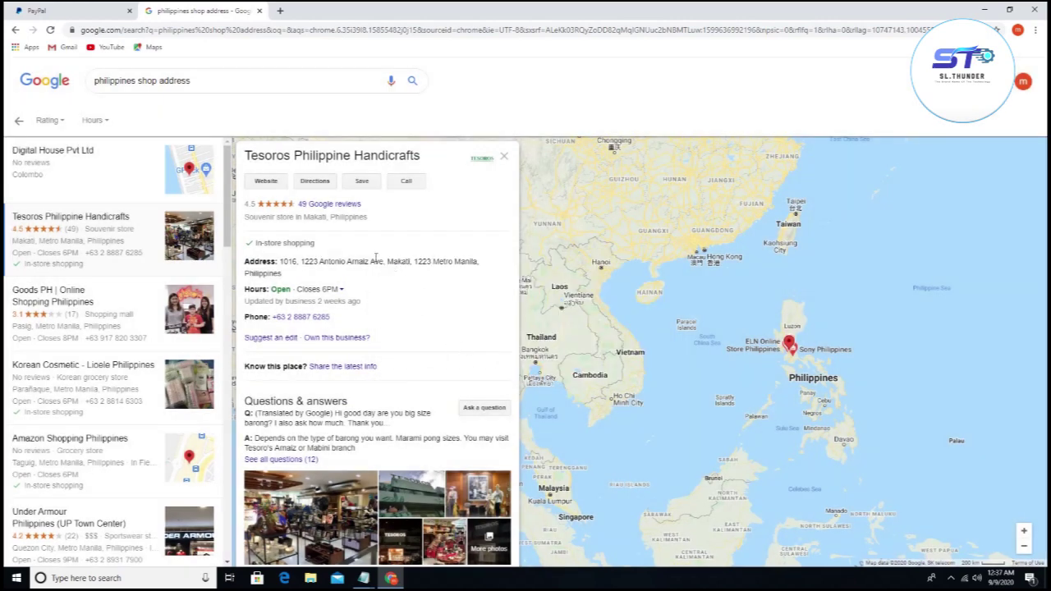
pyautogui.moveTo(385, 261); pyautogui.dragTo(404, 263)
pyautogui.rightClick(404, 261)
pyautogui.click(427, 273)
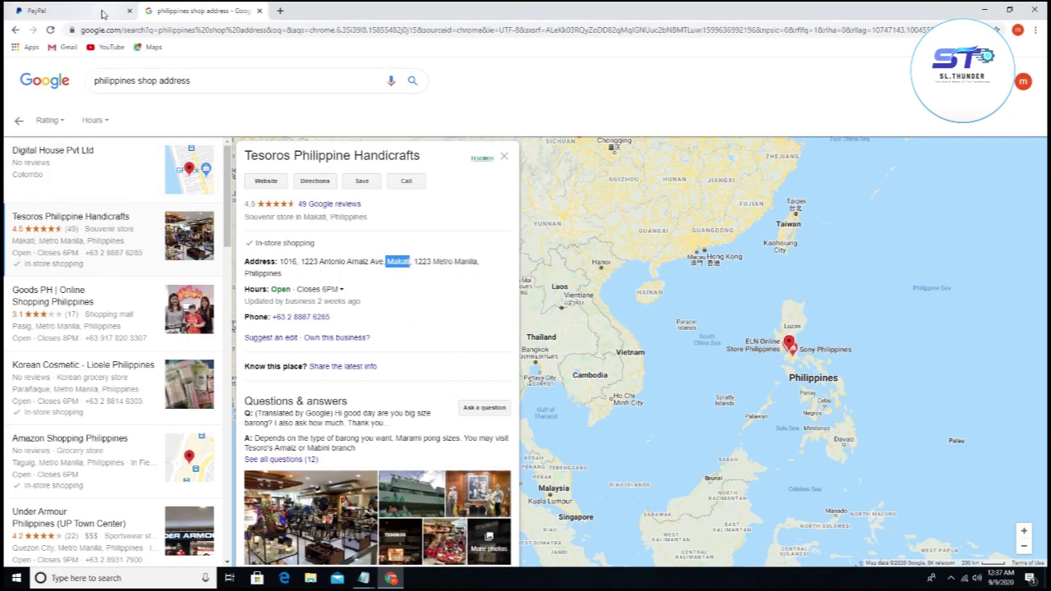
# Step: Paste Makati into both Barangay / District and City / Municipality fields
pyautogui.click(100, 11)
pyautogui.click(453, 264)
pyautogui.rightClick(453, 266)
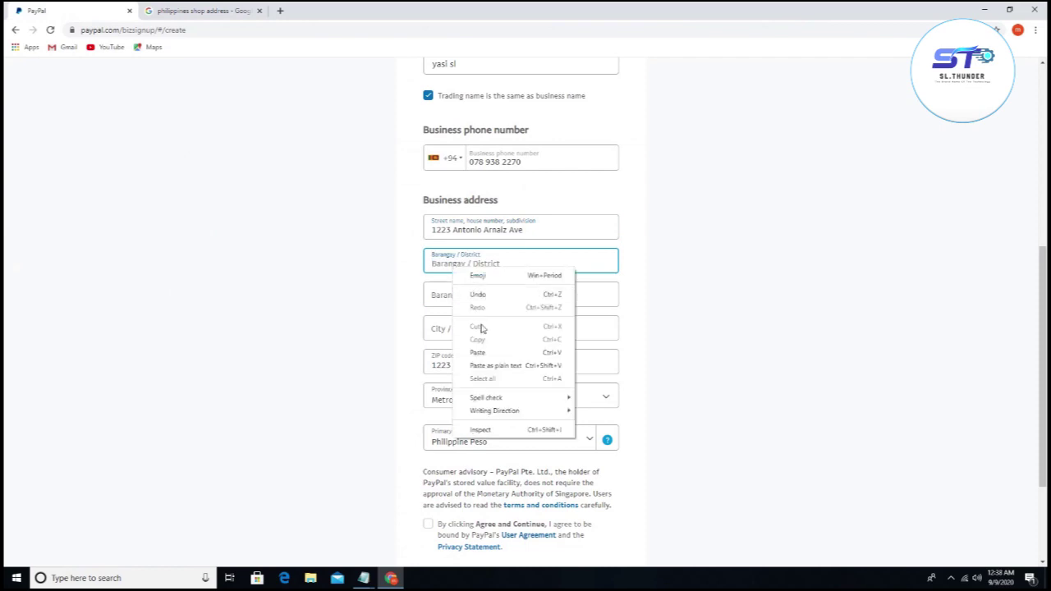
pyautogui.click(477, 352)
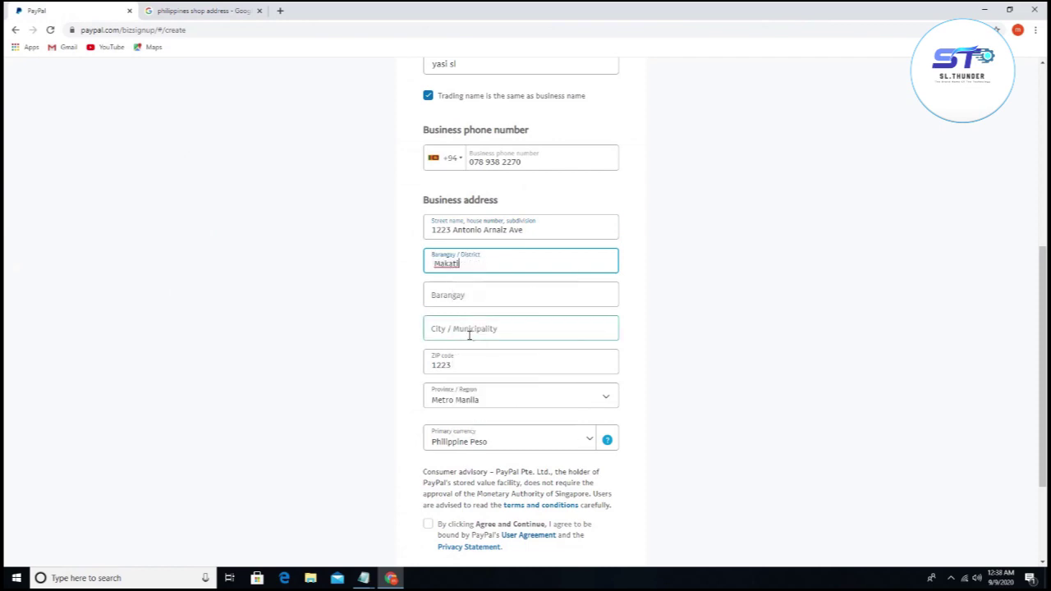
pyautogui.click(470, 334)
pyautogui.rightClick(470, 335)
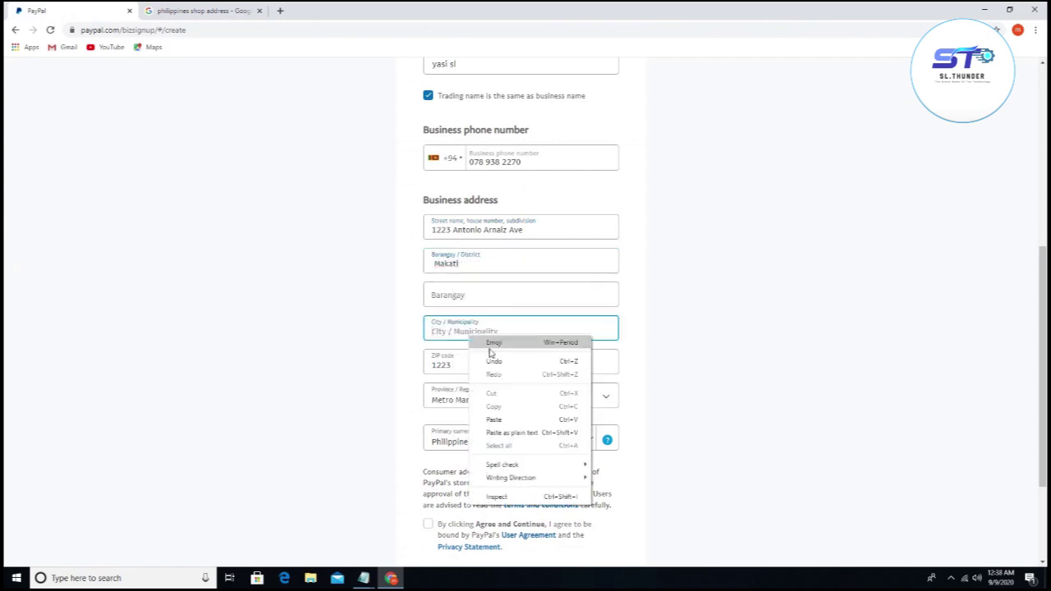
pyautogui.click(540, 421)
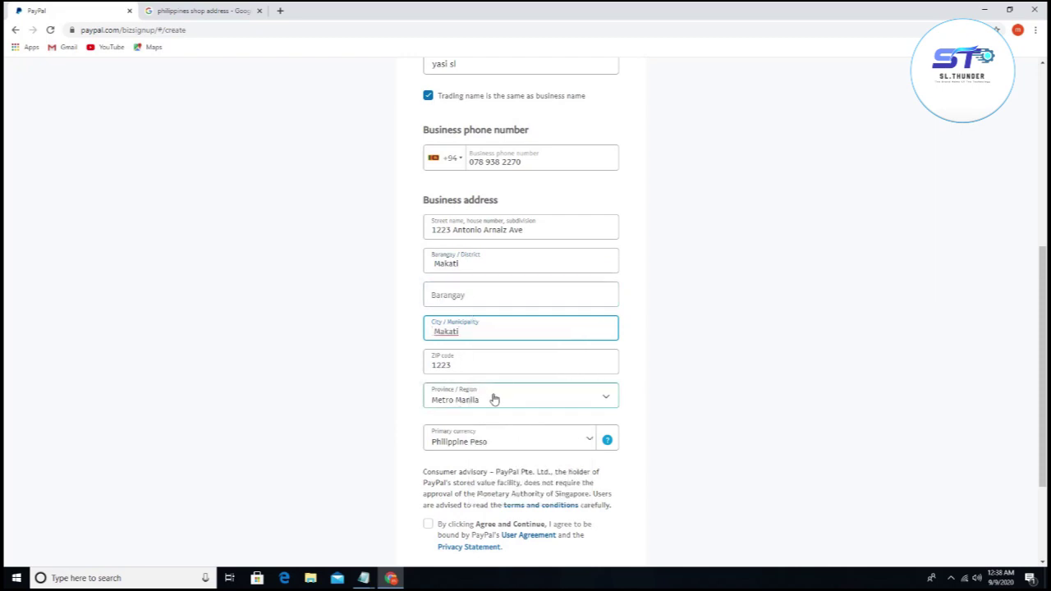
# Step: Set the primary currency to US Dollar, accept the user agreement, and continue
pyautogui.click(525, 442)
pyautogui.scroll(-5, 543, 502)
pyautogui.scroll(-2, 544, 502)
pyautogui.scroll(3, 545, 442)
pyautogui.scroll(-1, 543, 446)
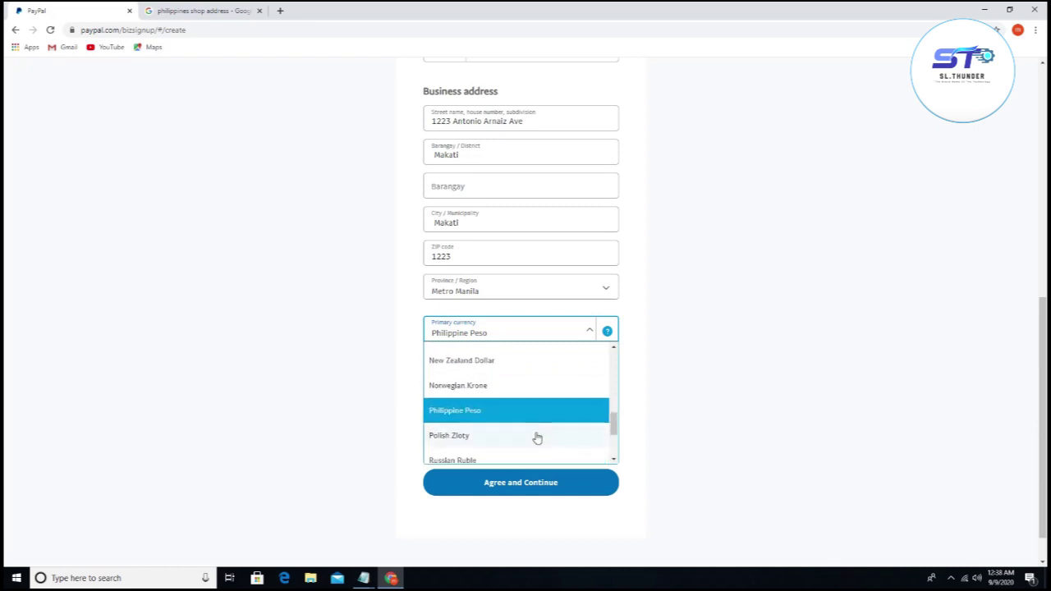
pyautogui.click(481, 416)
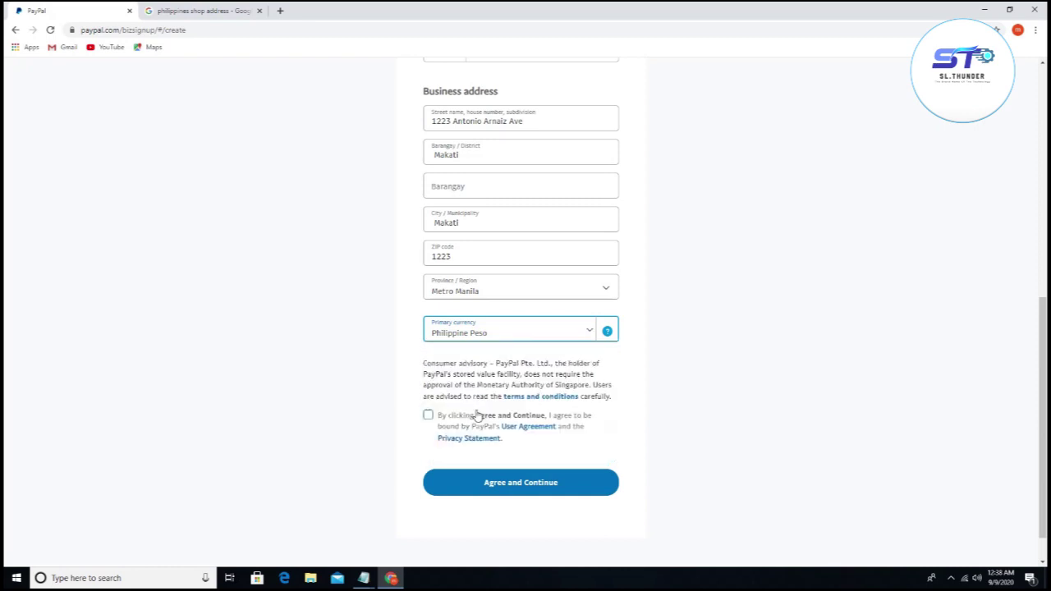
pyautogui.click(584, 331)
pyautogui.scroll(3, 525, 395)
pyautogui.scroll(3, 524, 395)
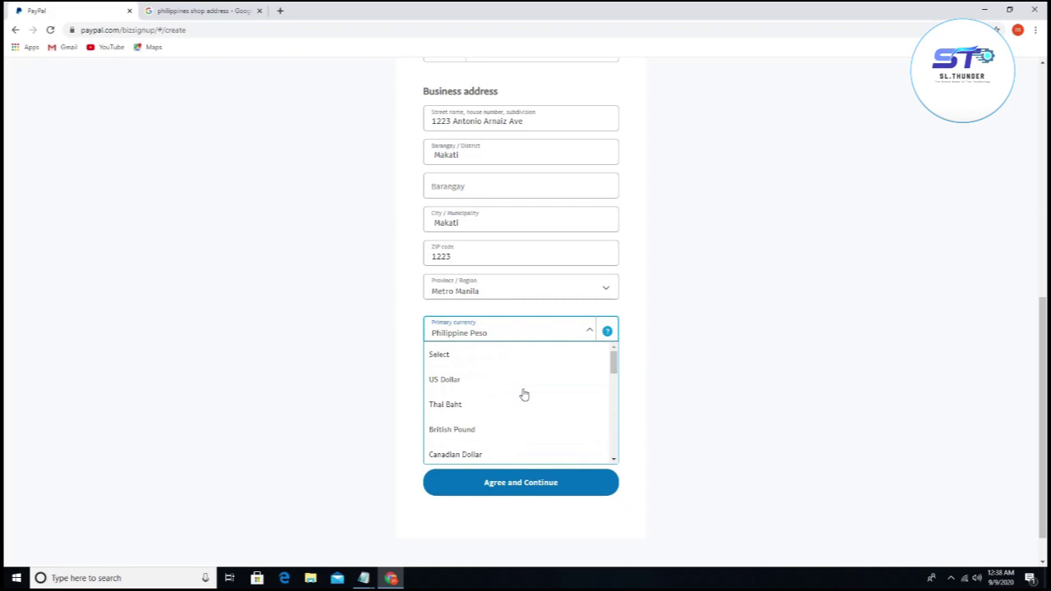
pyautogui.click(456, 388)
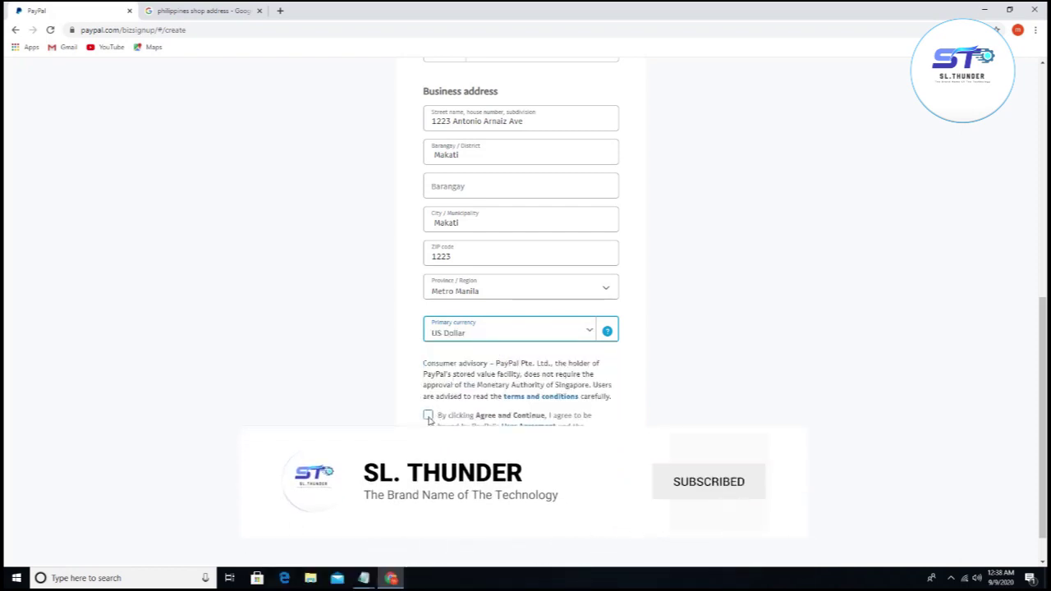
pyautogui.click(428, 416)
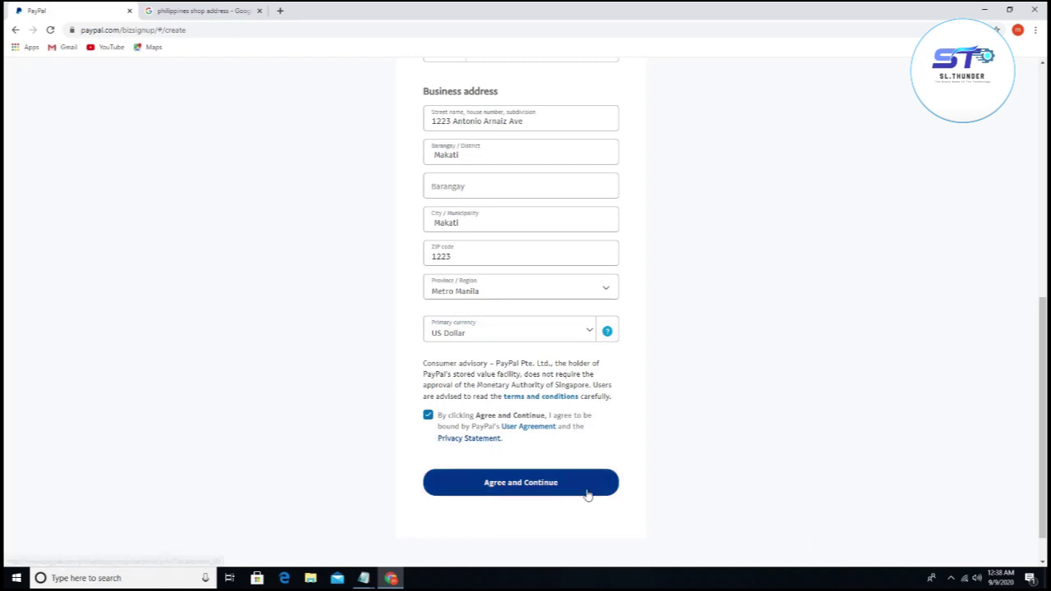
pyautogui.click(561, 483)
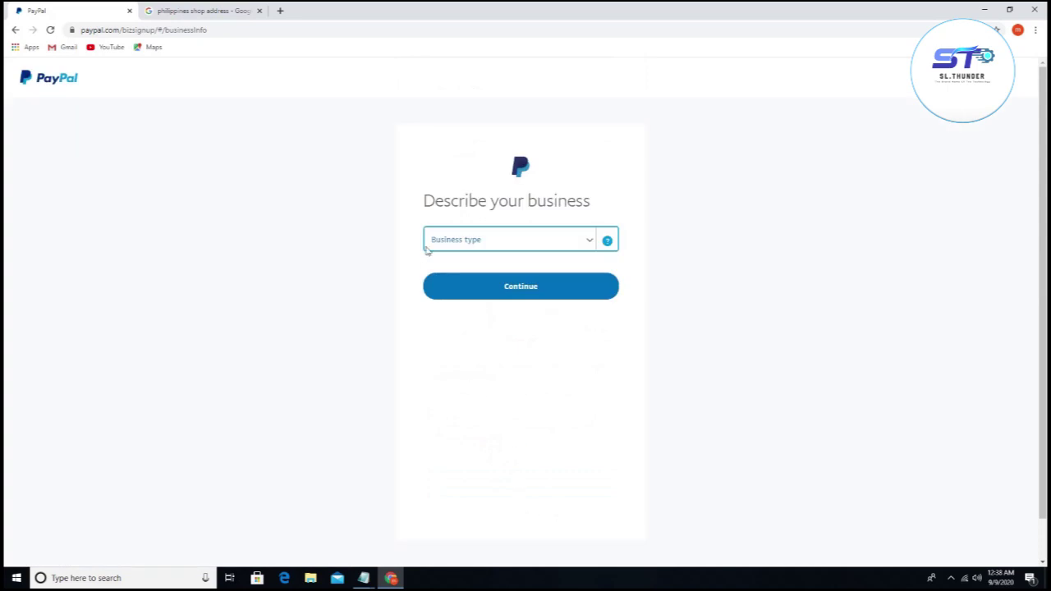
# Step: Describe the business as Individual/Sole Proprietorship selling Electrical Parts and Equipment, then continue
pyautogui.click(506, 243)
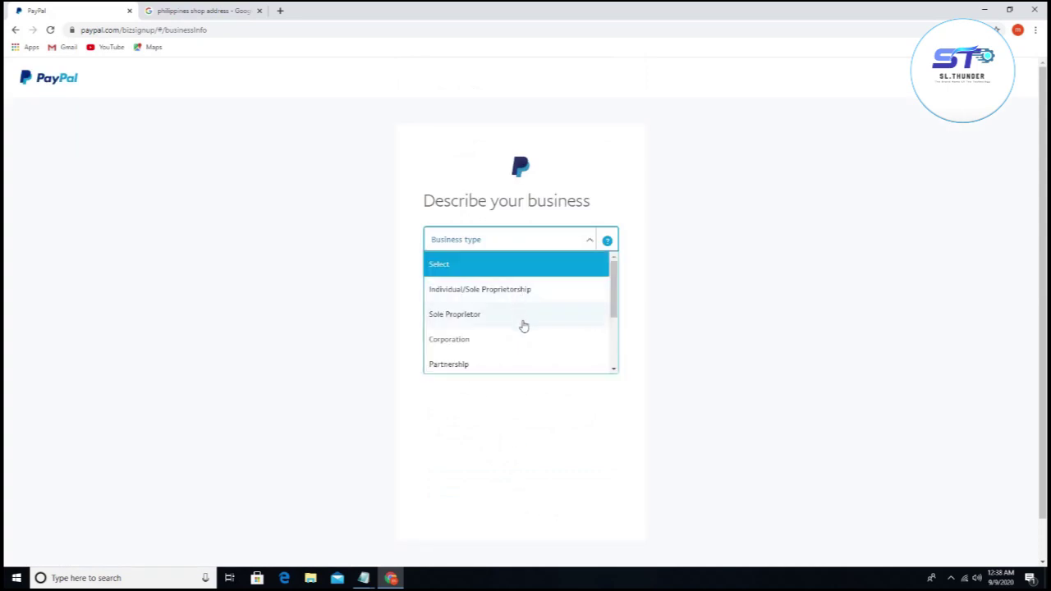
pyautogui.scroll(-5, 524, 326)
pyautogui.scroll(5, 524, 329)
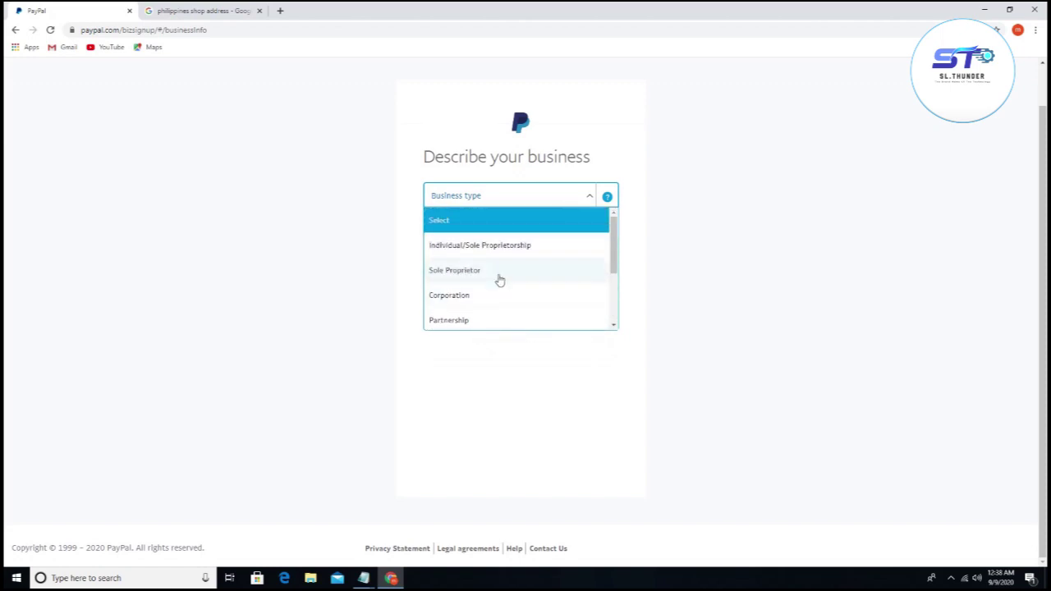
pyautogui.click(475, 247)
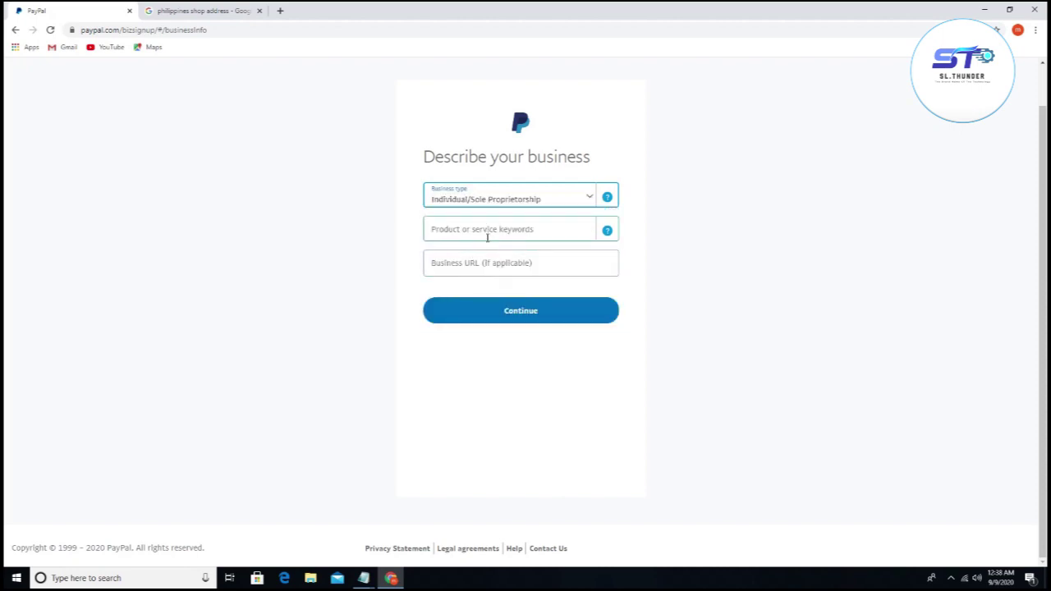
pyautogui.click(504, 237)
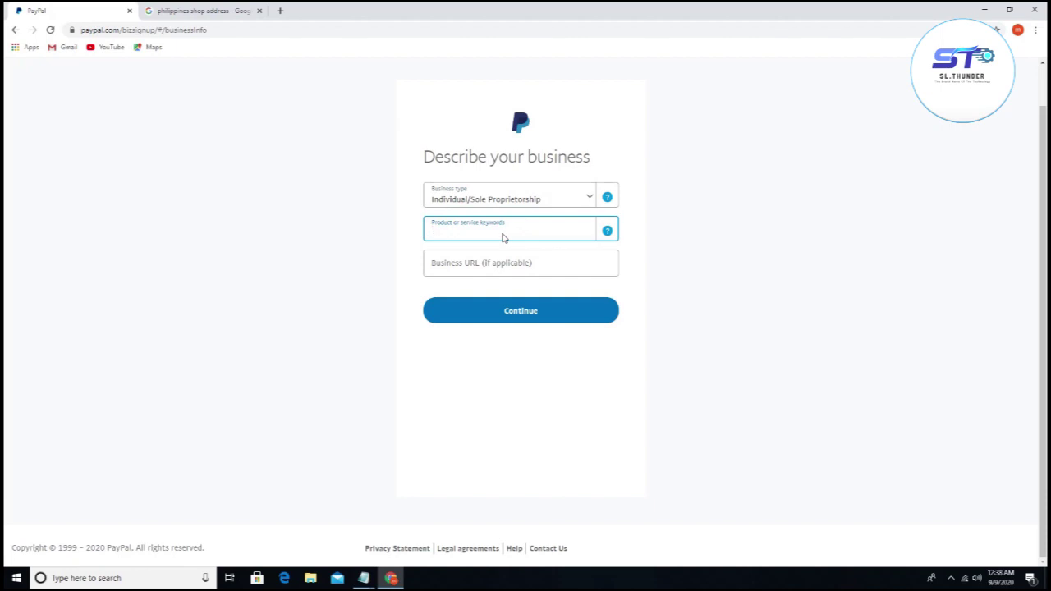
pyautogui.write('e')
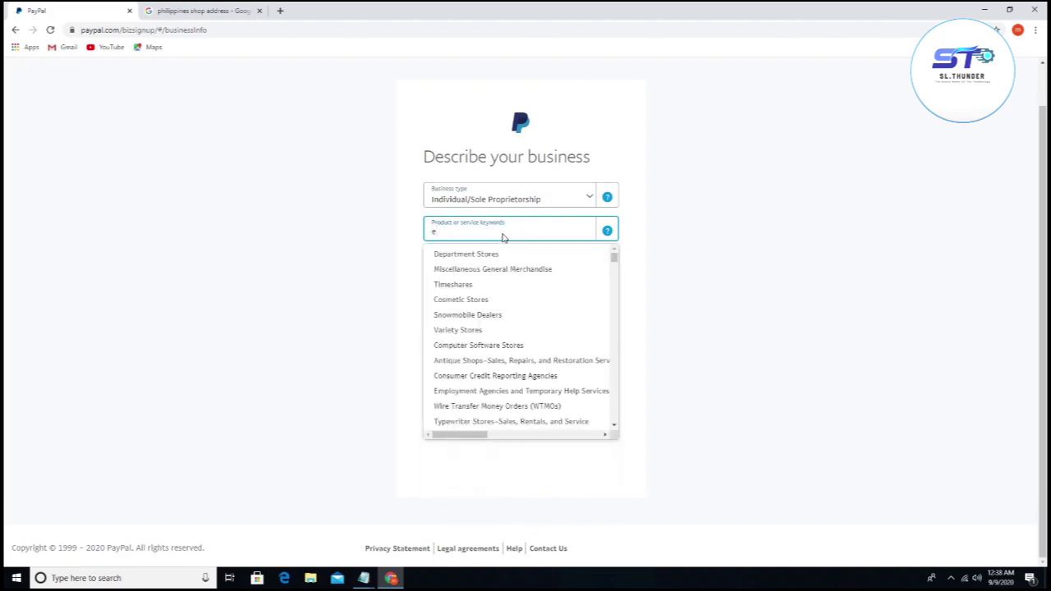
pyautogui.write('le')
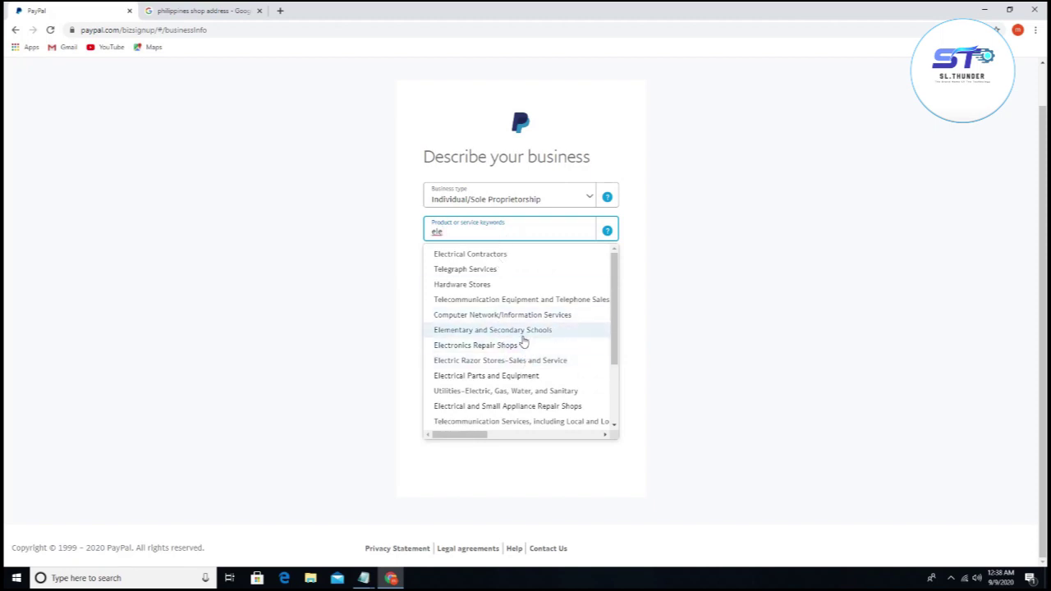
pyautogui.click(497, 378)
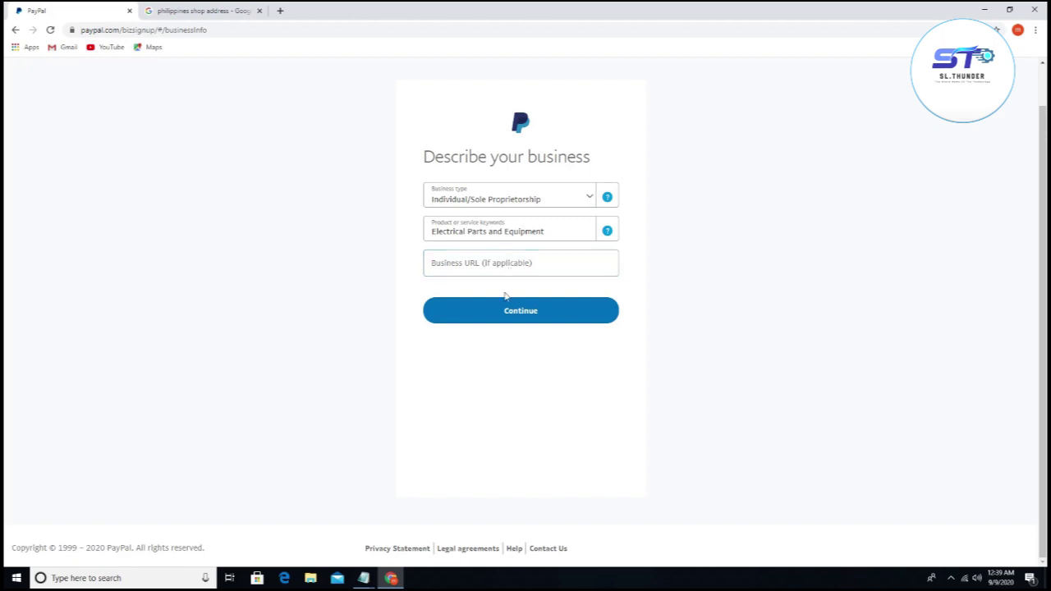
pyautogui.click(504, 317)
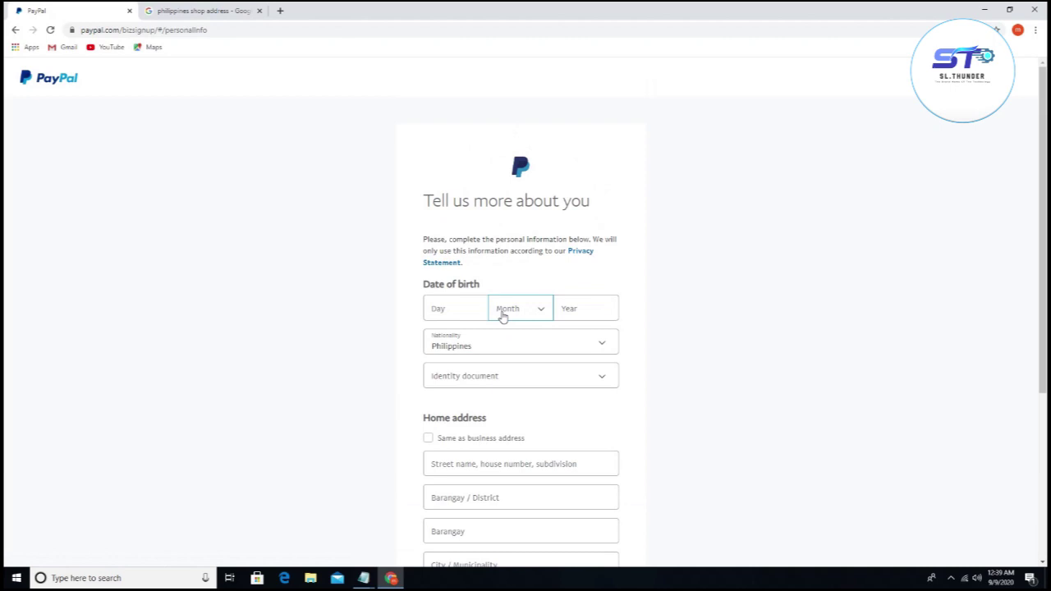
pyautogui.scroll(-2, 501, 315)
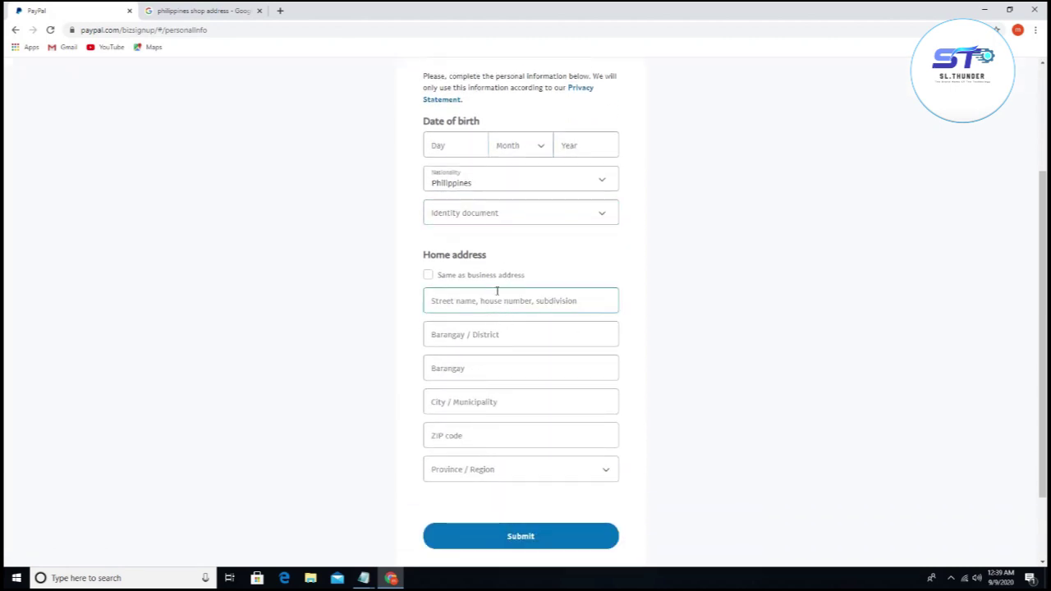
pyautogui.scroll(1, 473, 214)
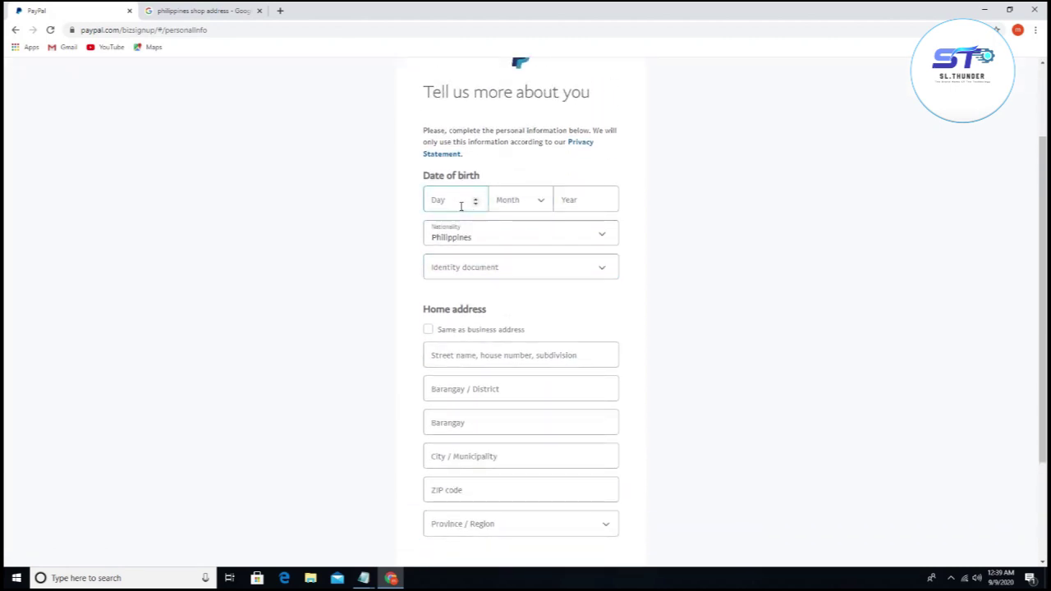
pyautogui.click(469, 203)
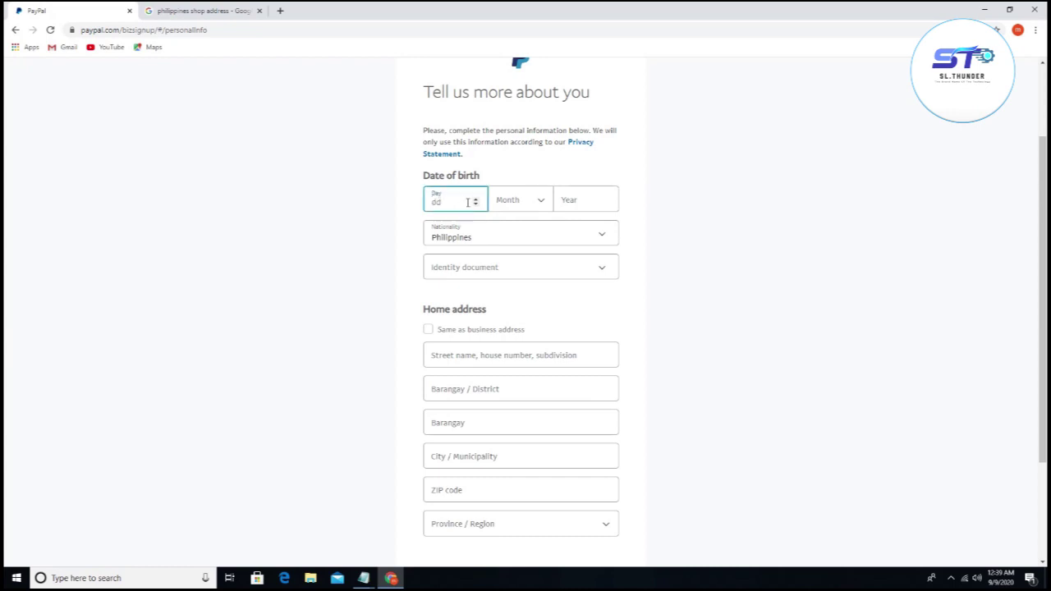
pyautogui.write('7')
pyautogui.click(514, 202)
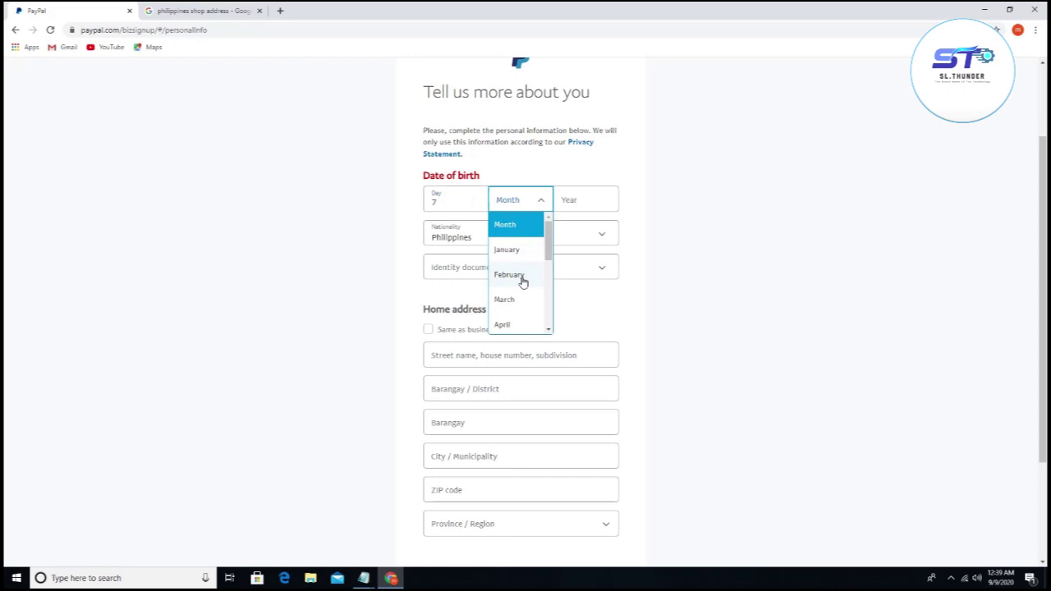
pyautogui.scroll(-3, 520, 300)
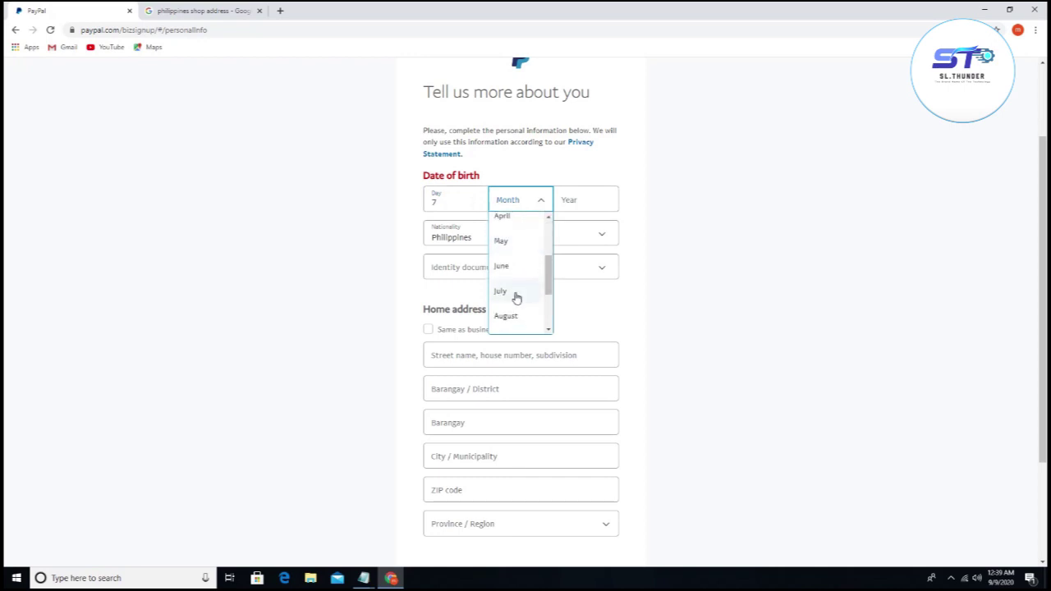
pyautogui.click(517, 299)
pyautogui.click(571, 206)
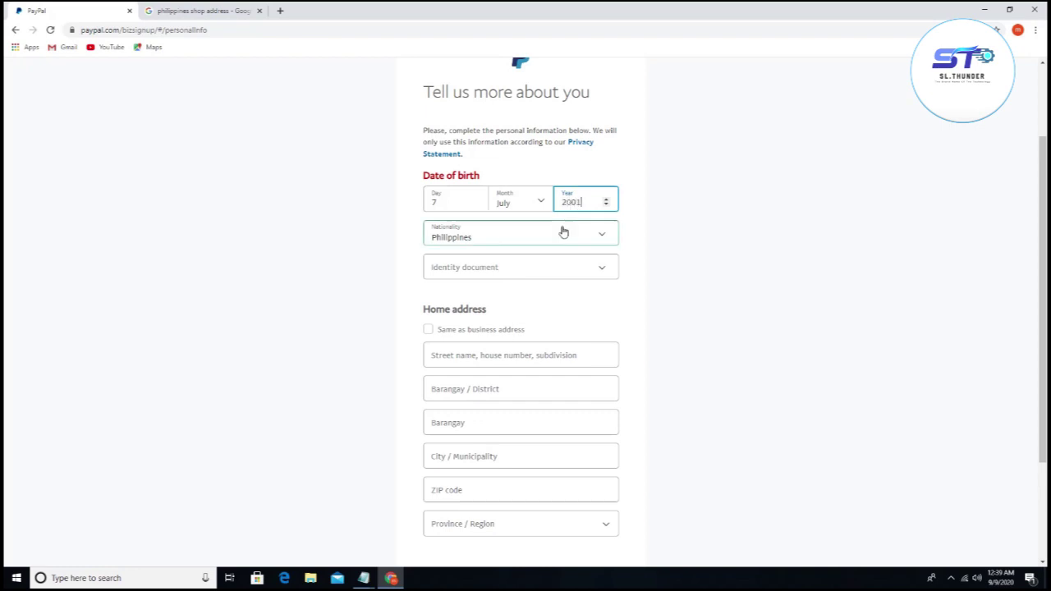
# Step: Keep Philippine nationality, choose Driver's license, and enter the license number
pyautogui.click(532, 241)
pyautogui.scroll(2, 510, 308)
pyautogui.scroll(-2, 511, 308)
pyautogui.click(511, 308)
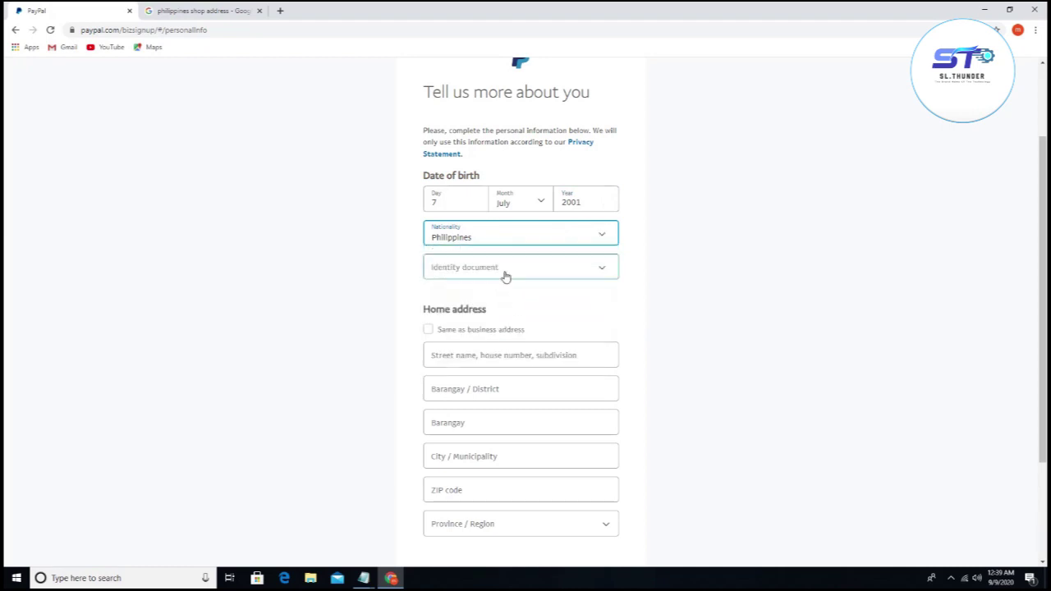
pyautogui.click(505, 277)
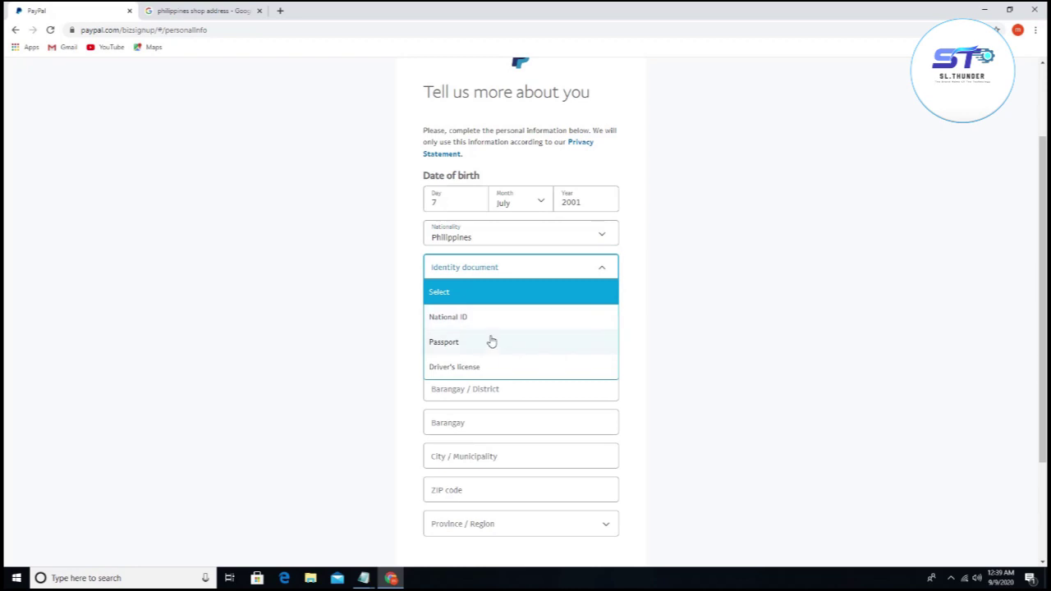
pyautogui.click(479, 367)
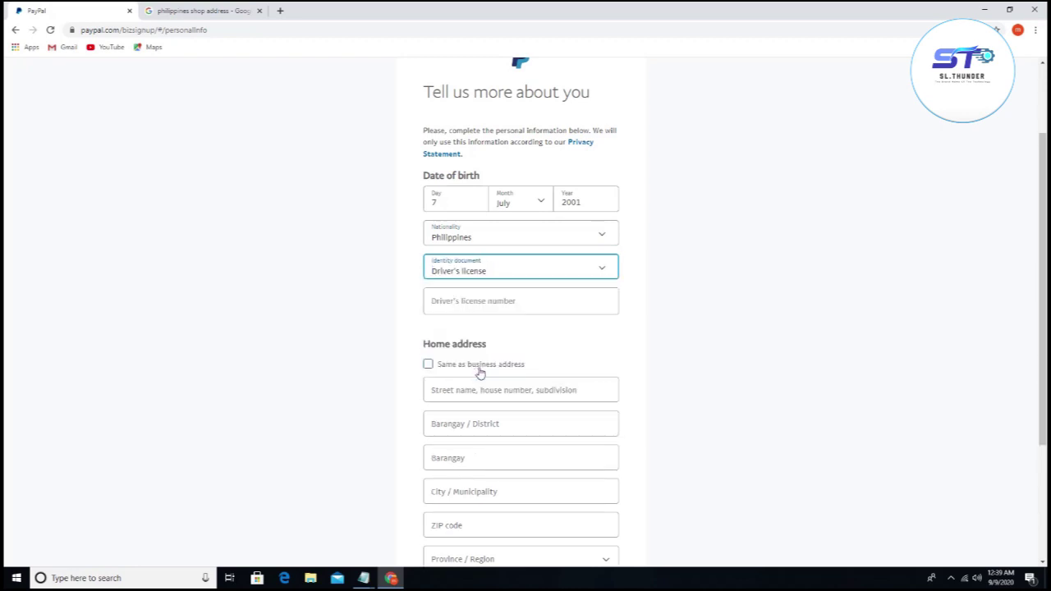
pyautogui.click(453, 304)
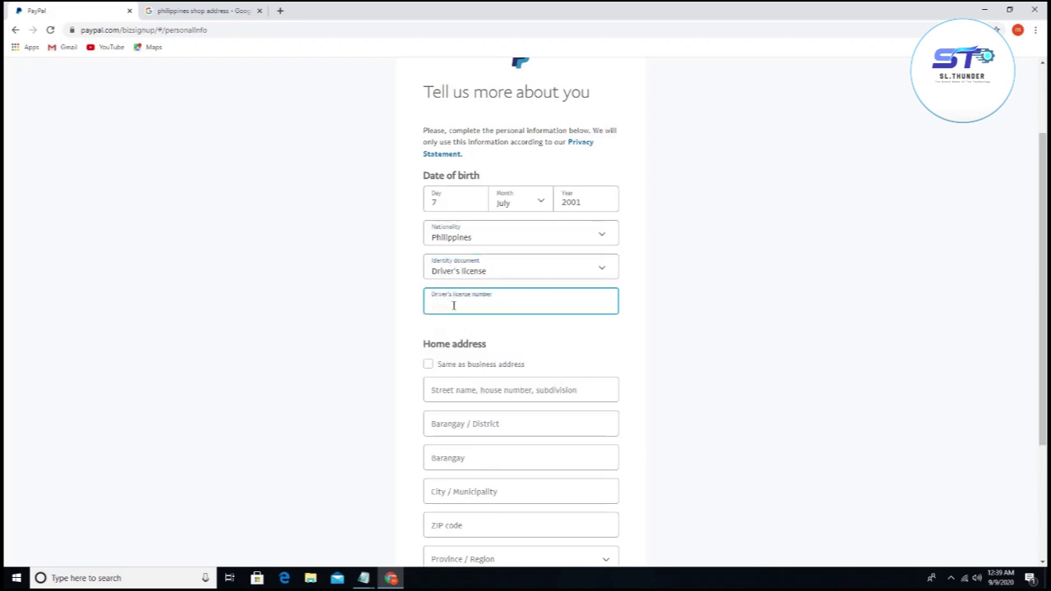
# Step: Use the business address as the home address and submit the personal details
pyautogui.scroll(-1, 454, 305)
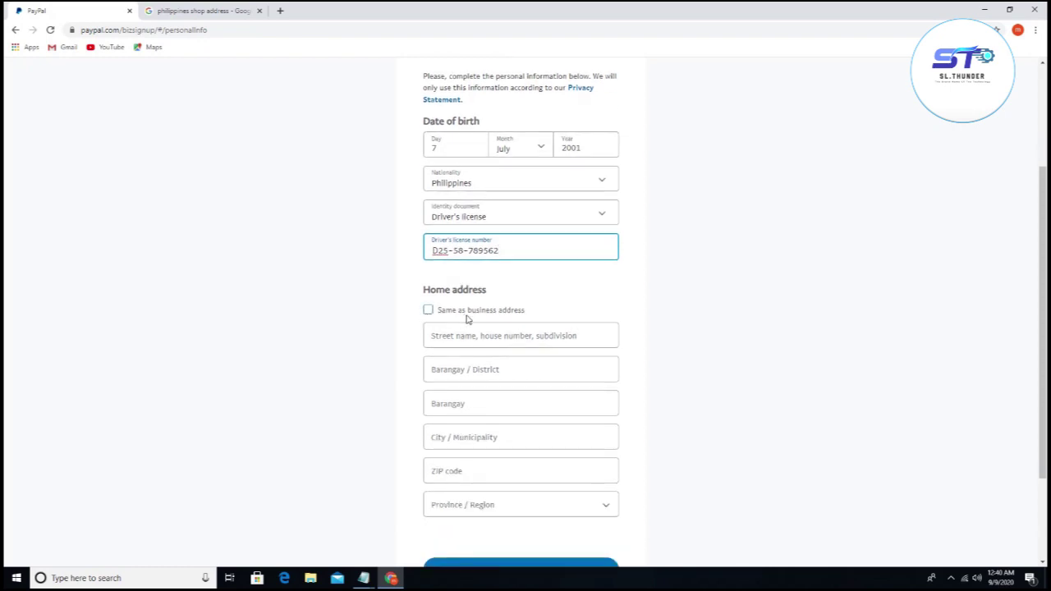
pyautogui.click(428, 312)
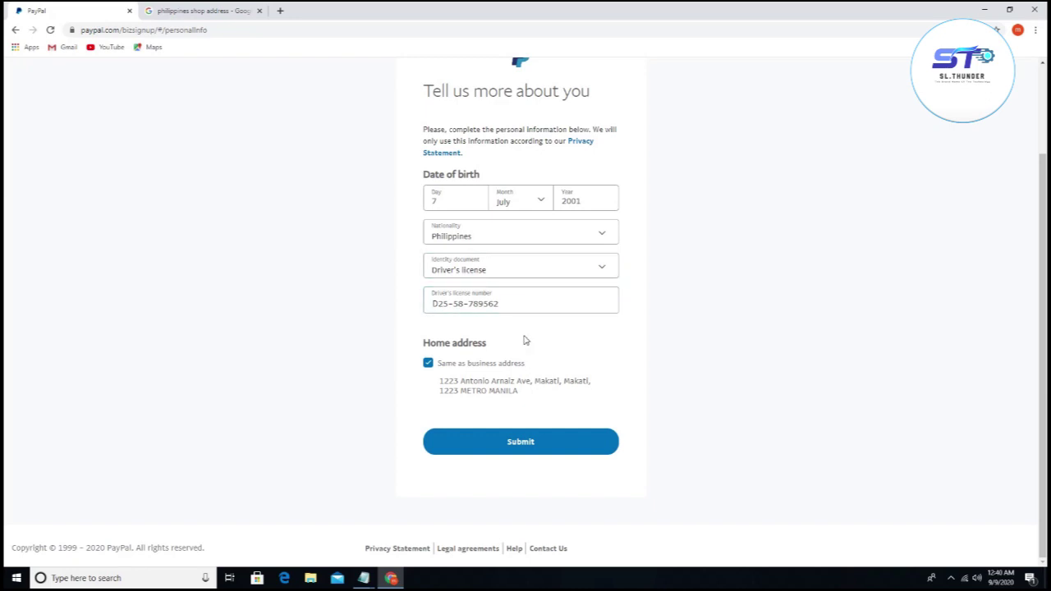
pyautogui.click(584, 447)
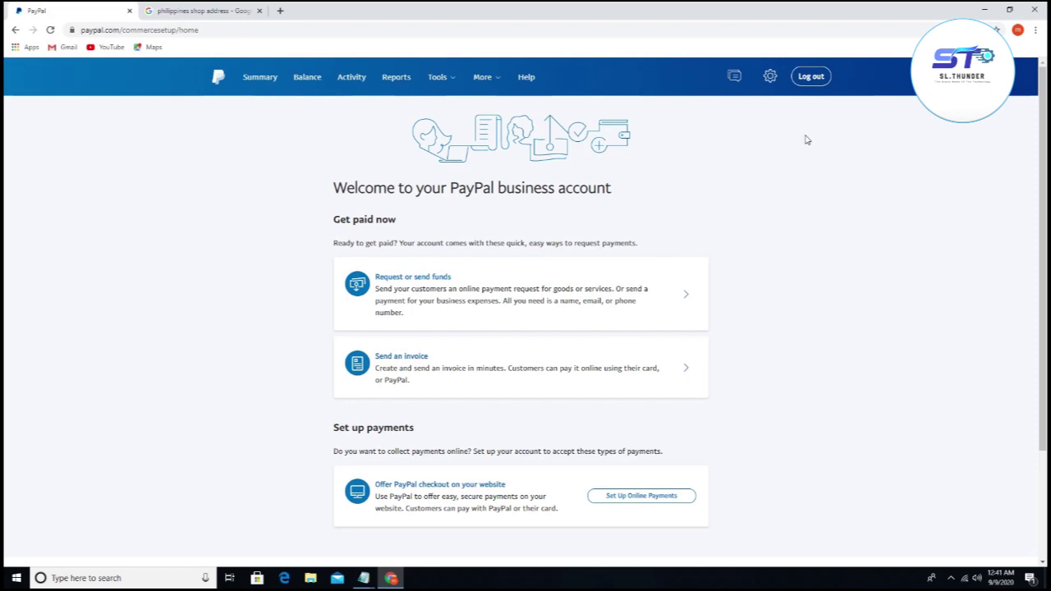
# Step: Open Your Profile from the gear menu and begin updating the account email
pyautogui.click(770, 80)
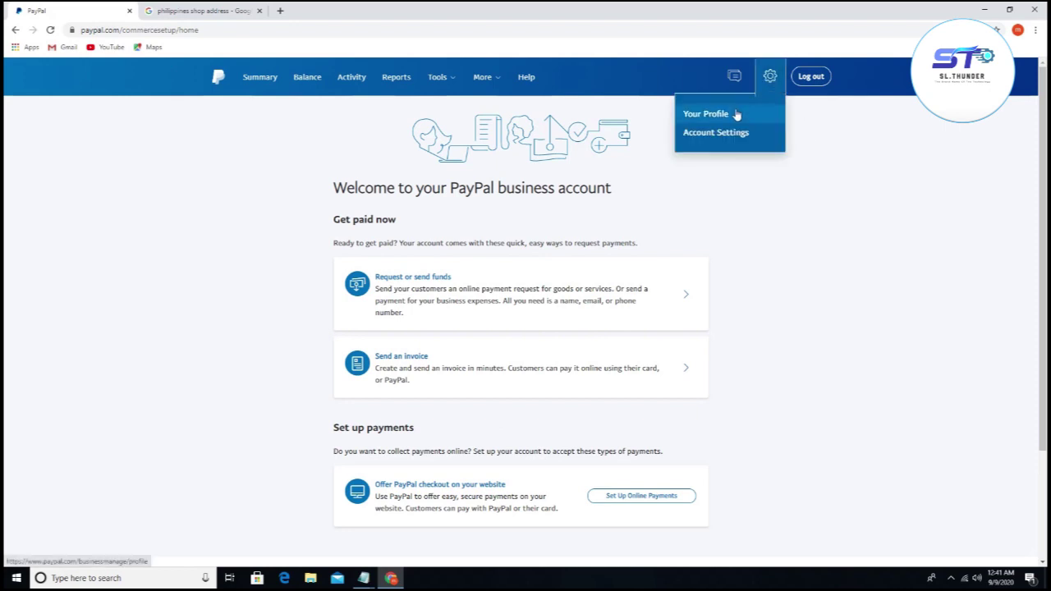
pyautogui.click(704, 113)
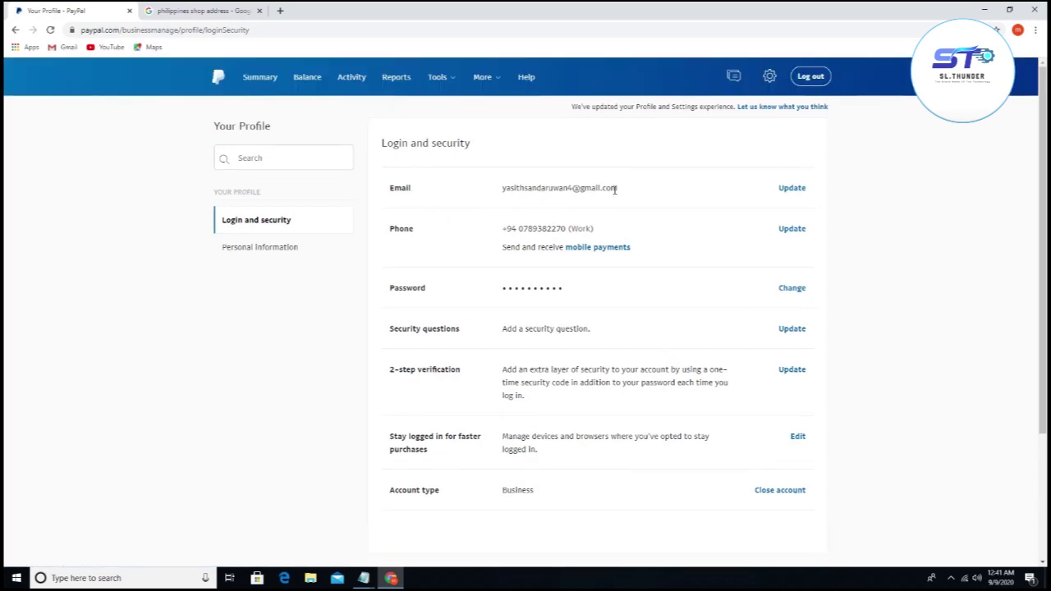
pyautogui.click(796, 198)
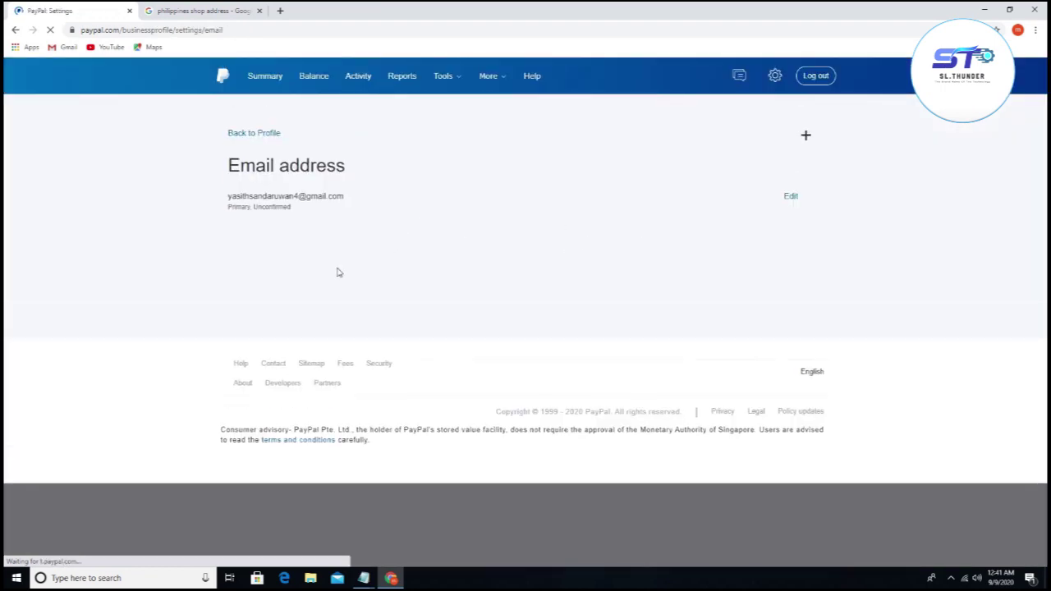
# Step: Send an email confirmation, close the shop-address search tab, and return to Login and security
pyautogui.click(790, 199)
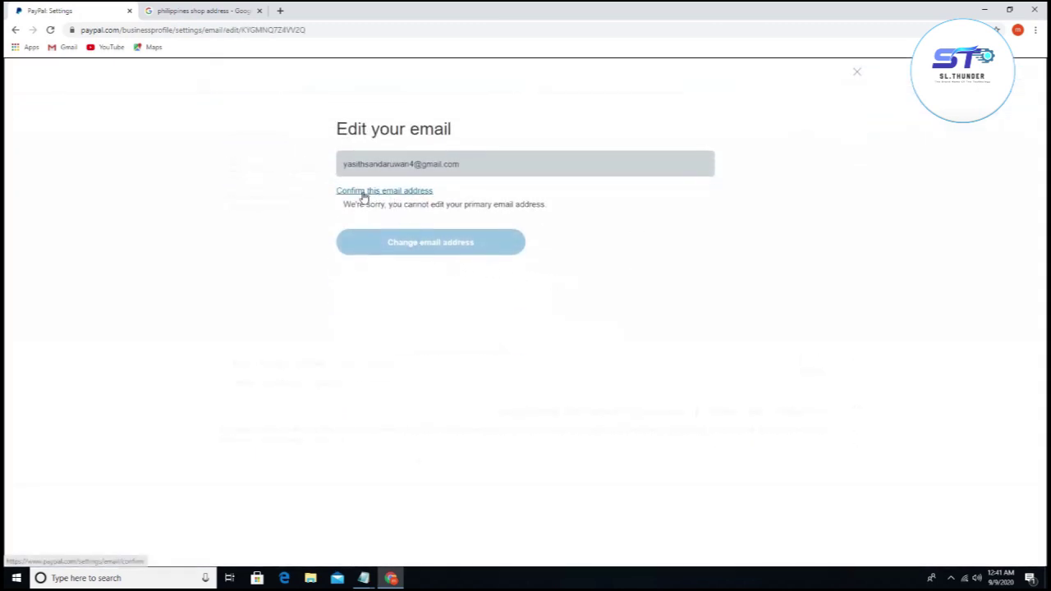
pyautogui.click(425, 194)
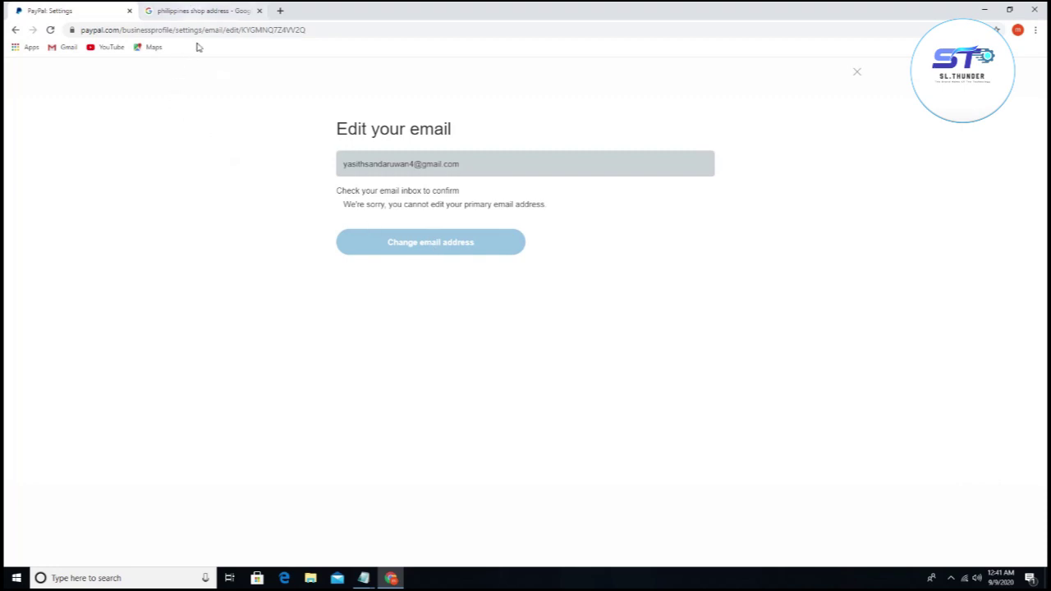
pyautogui.click(198, 10)
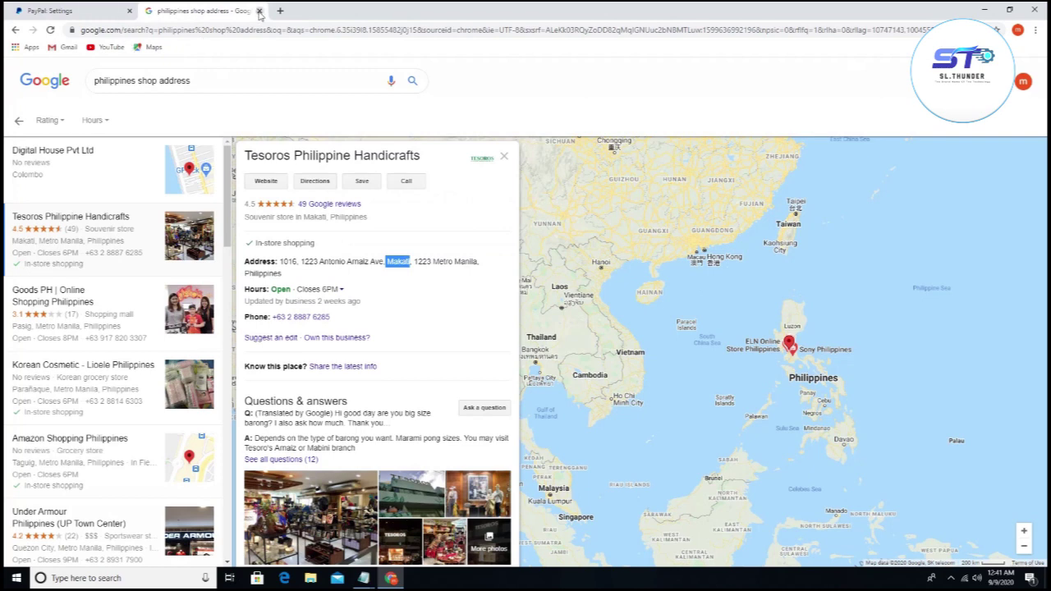
pyautogui.click(259, 11)
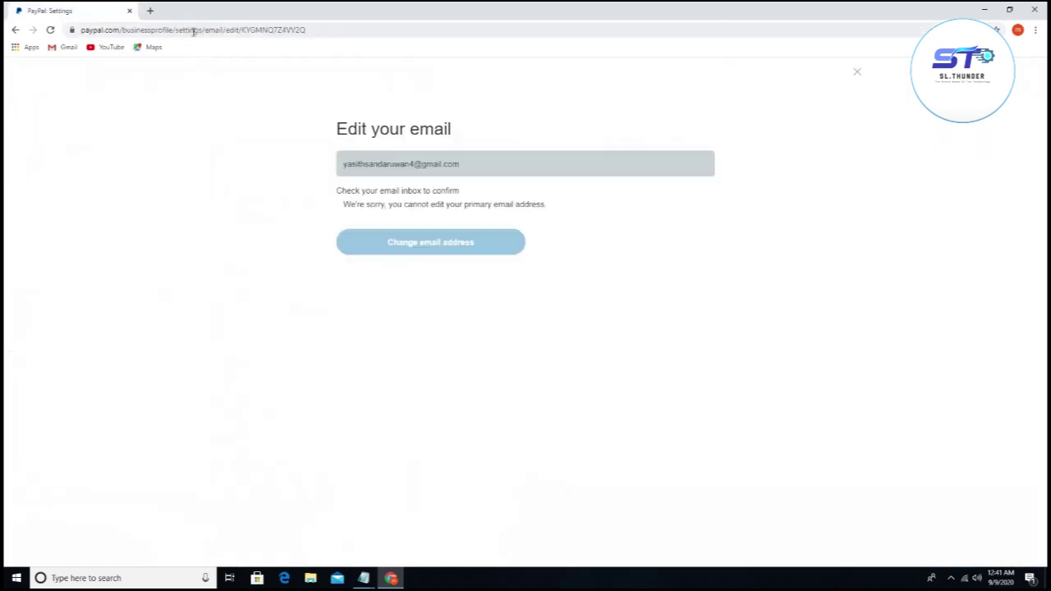
pyautogui.click(15, 30)
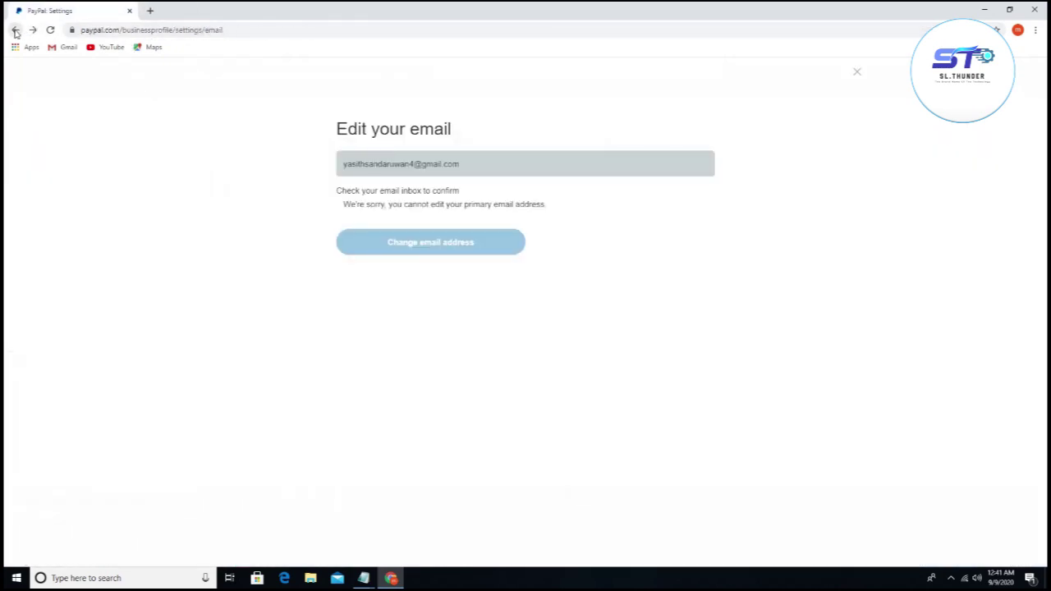
pyautogui.click(15, 31)
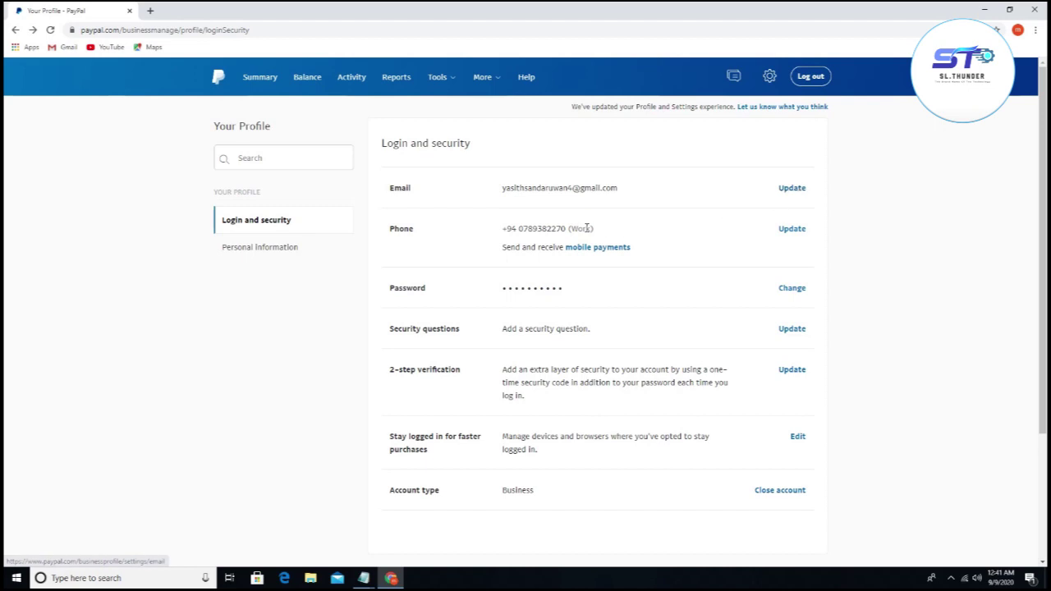
# Step: Change the primary phone number's type from Work to Mobile, then return to Login and security
pyautogui.click(796, 233)
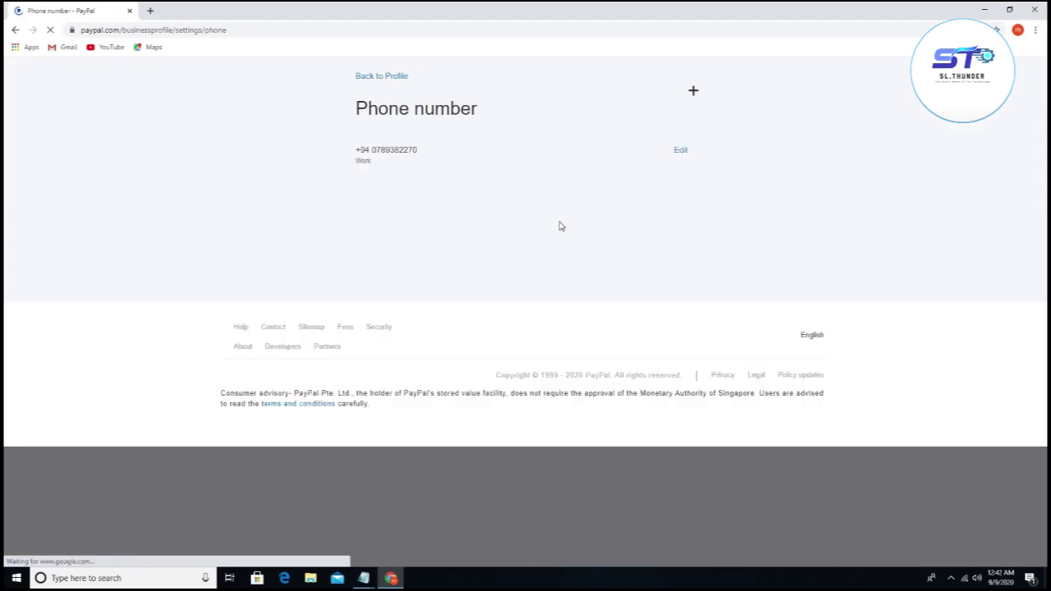
pyautogui.click(680, 191)
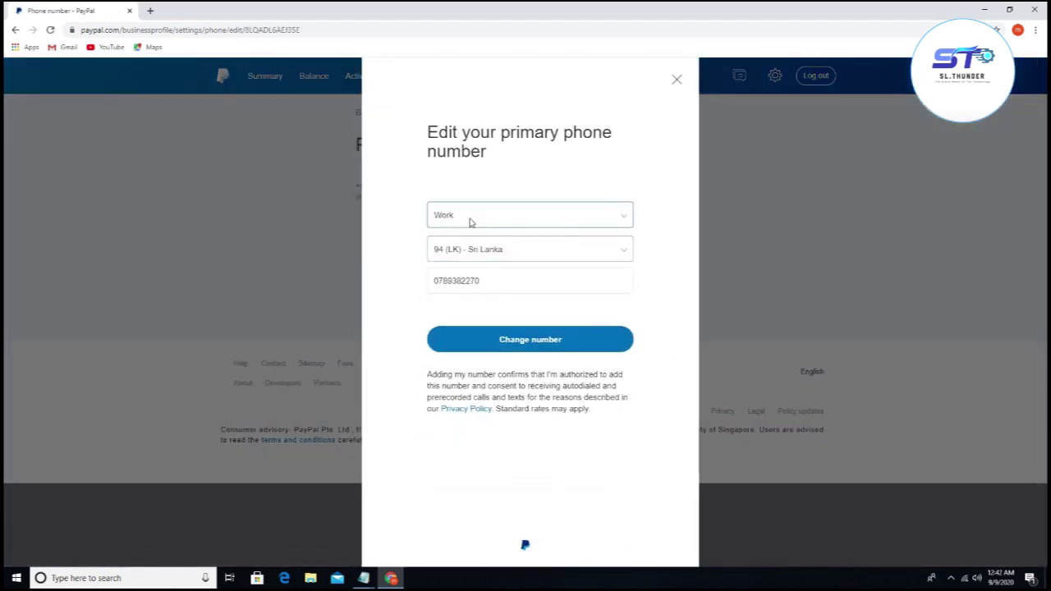
pyautogui.click(471, 223)
pyautogui.click(456, 247)
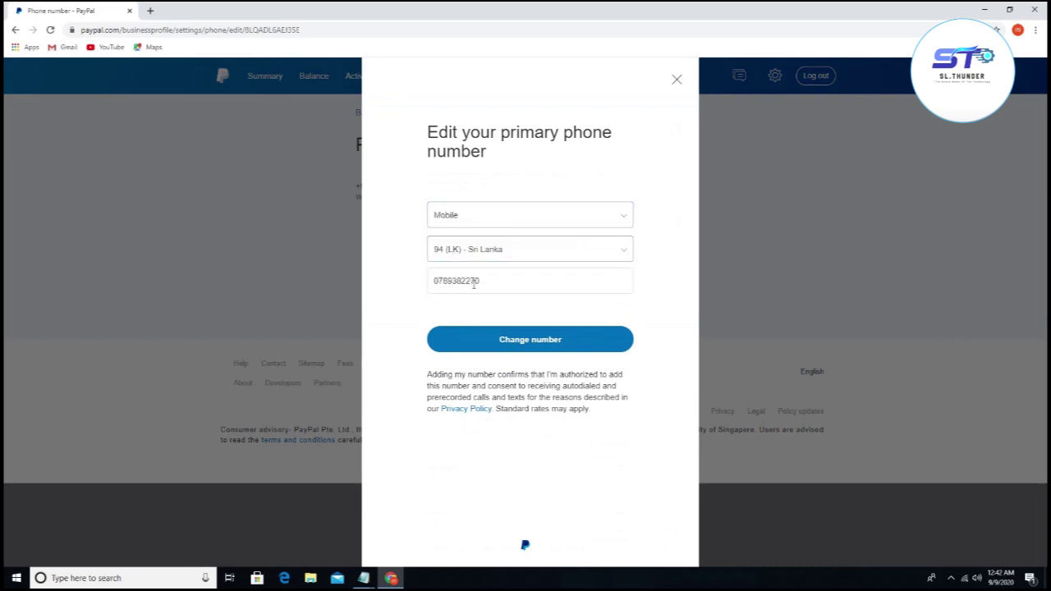
pyautogui.click(529, 349)
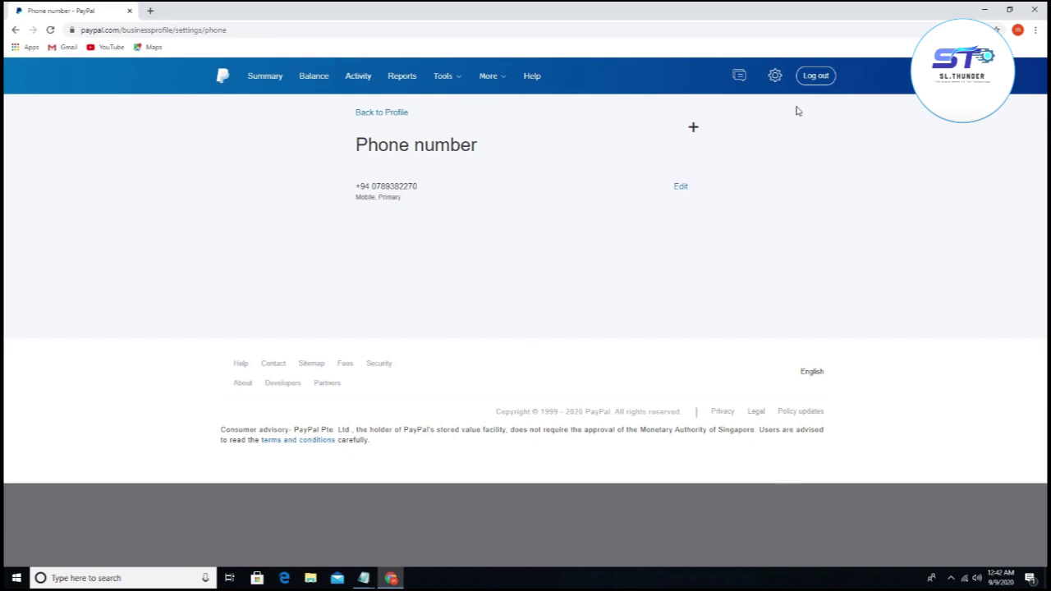
pyautogui.click(14, 29)
pyautogui.click(15, 30)
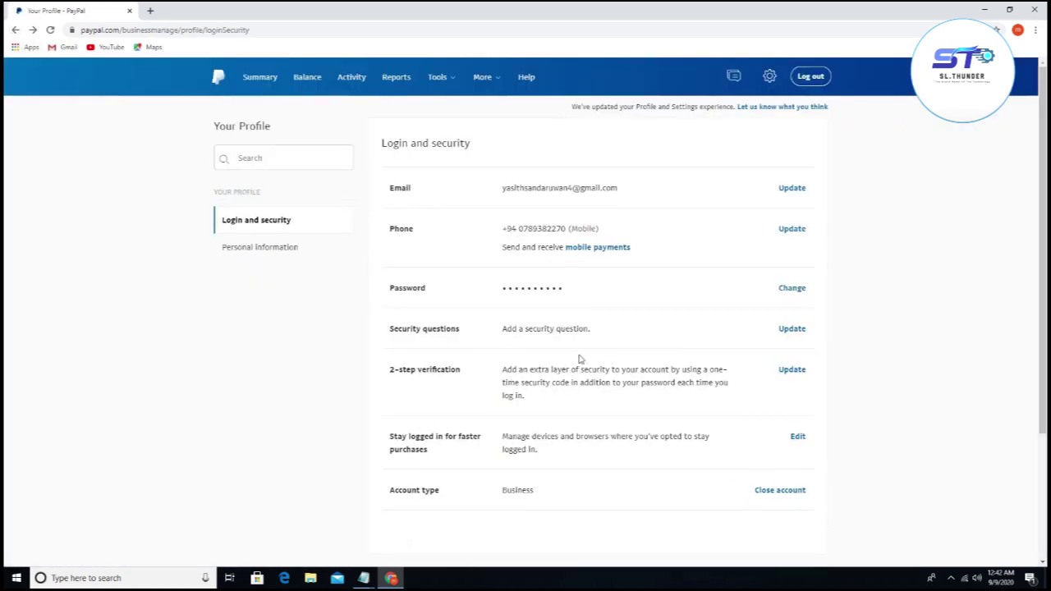
# Step: Save security questions for first pet's name and father's middle name with their answers
pyautogui.click(792, 330)
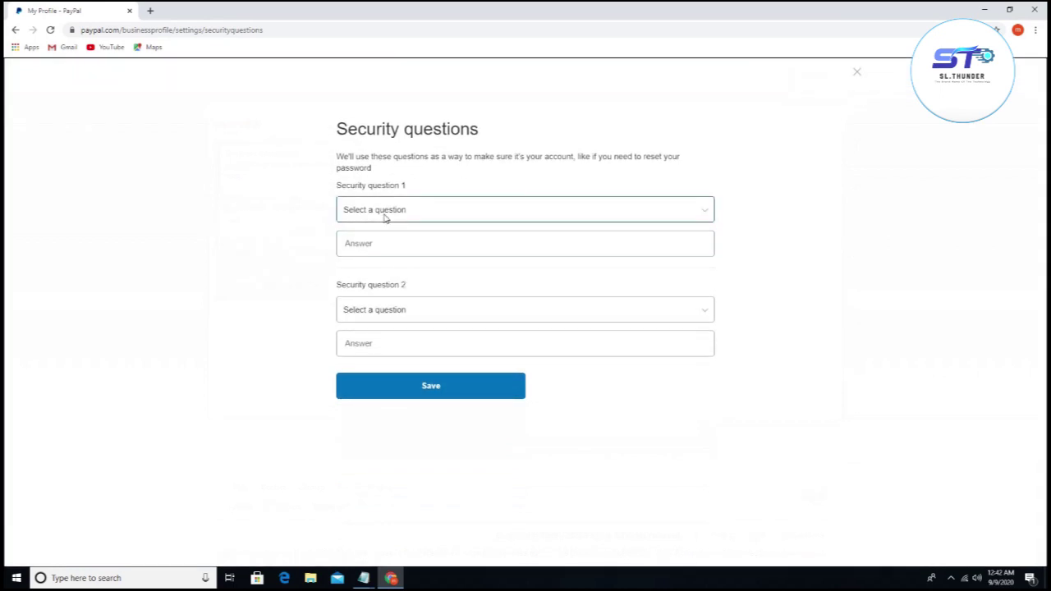
pyautogui.click(384, 212)
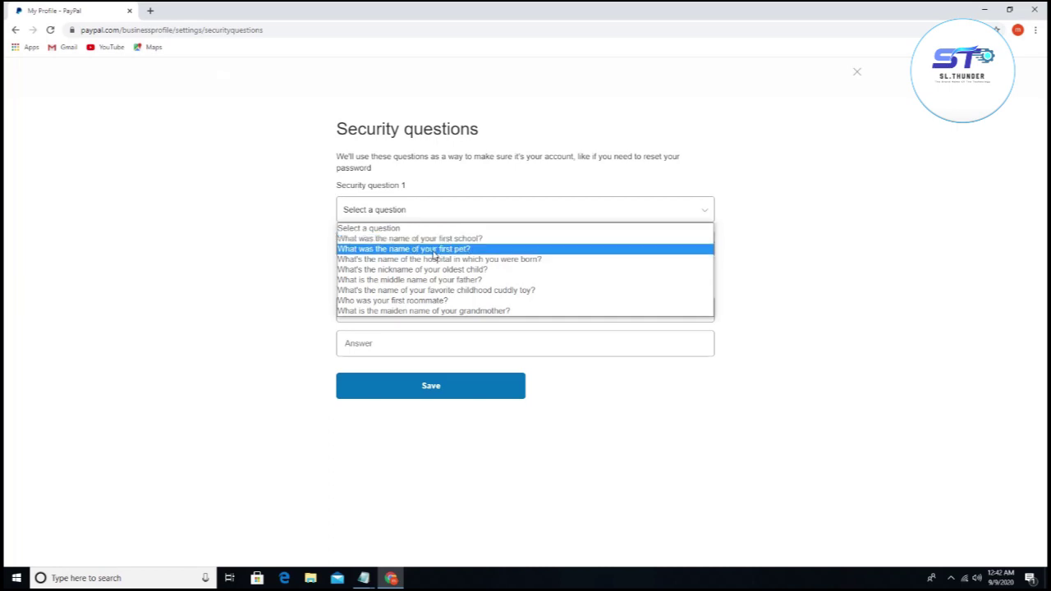
pyautogui.click(435, 249)
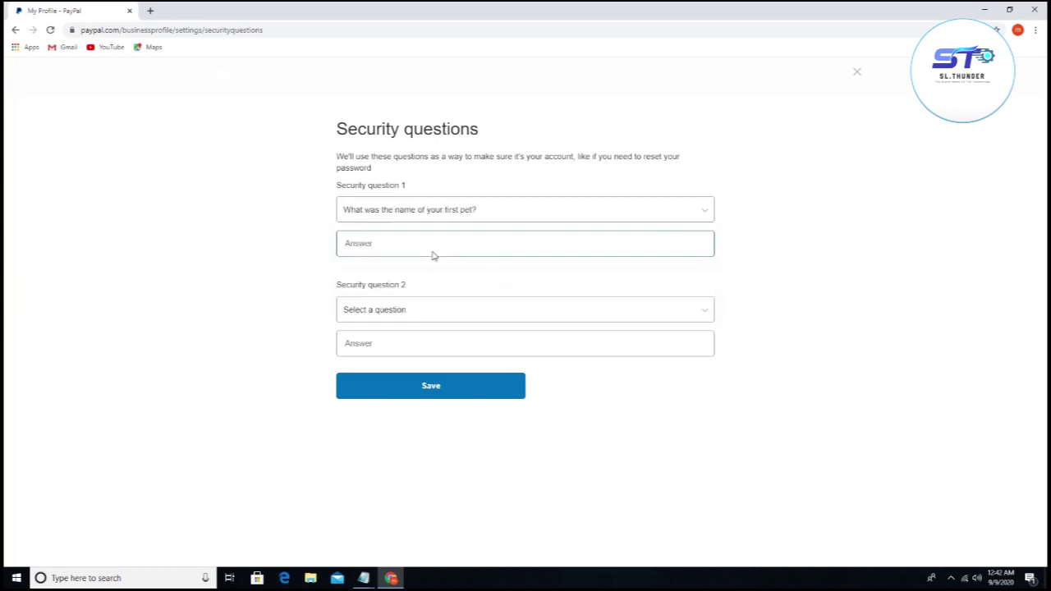
pyautogui.click(436, 308)
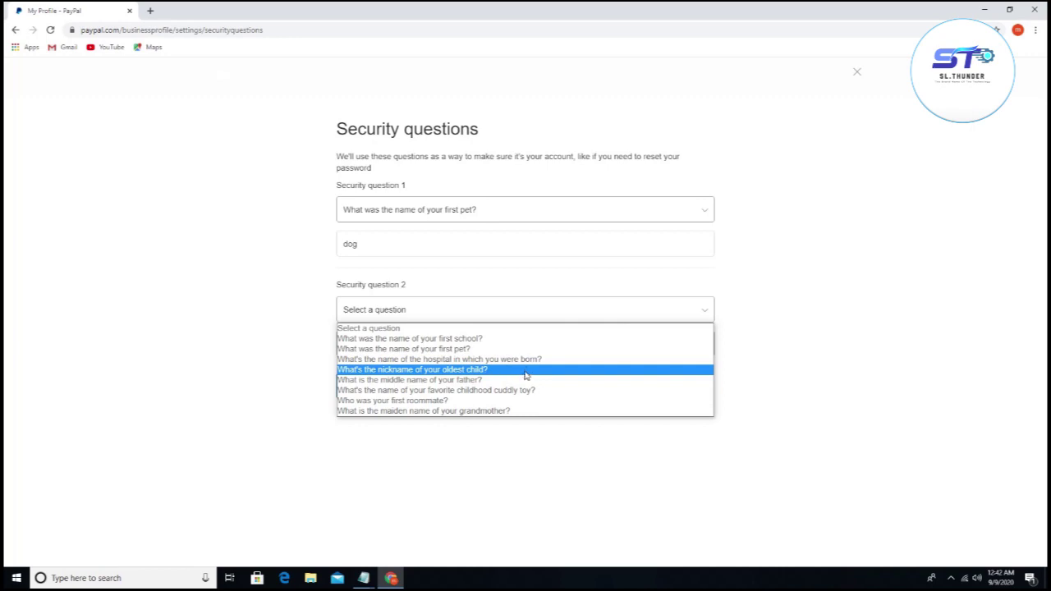
pyautogui.click(471, 384)
pyautogui.click(428, 339)
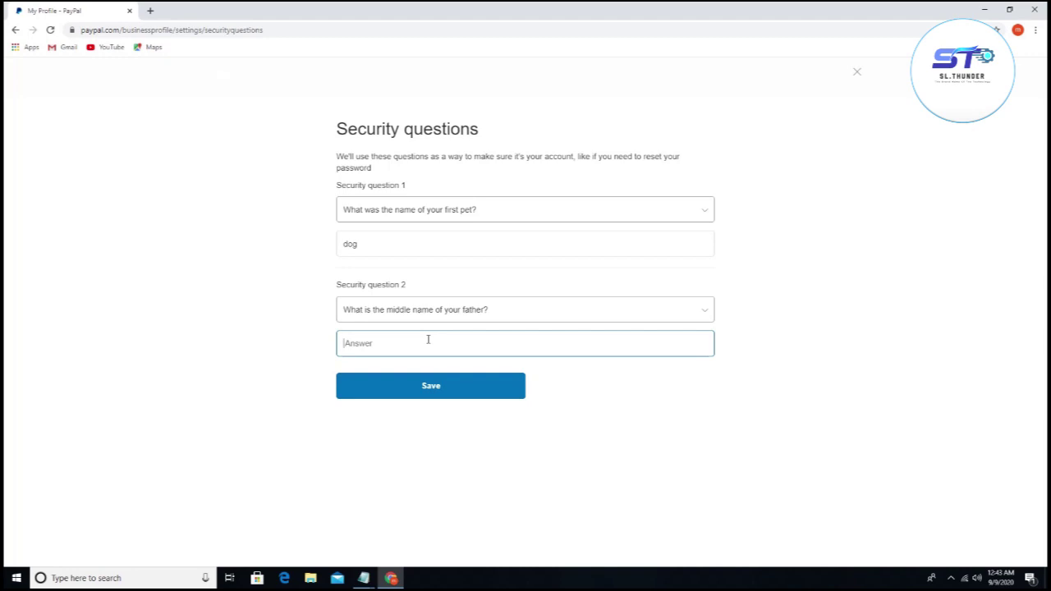
pyautogui.click(458, 383)
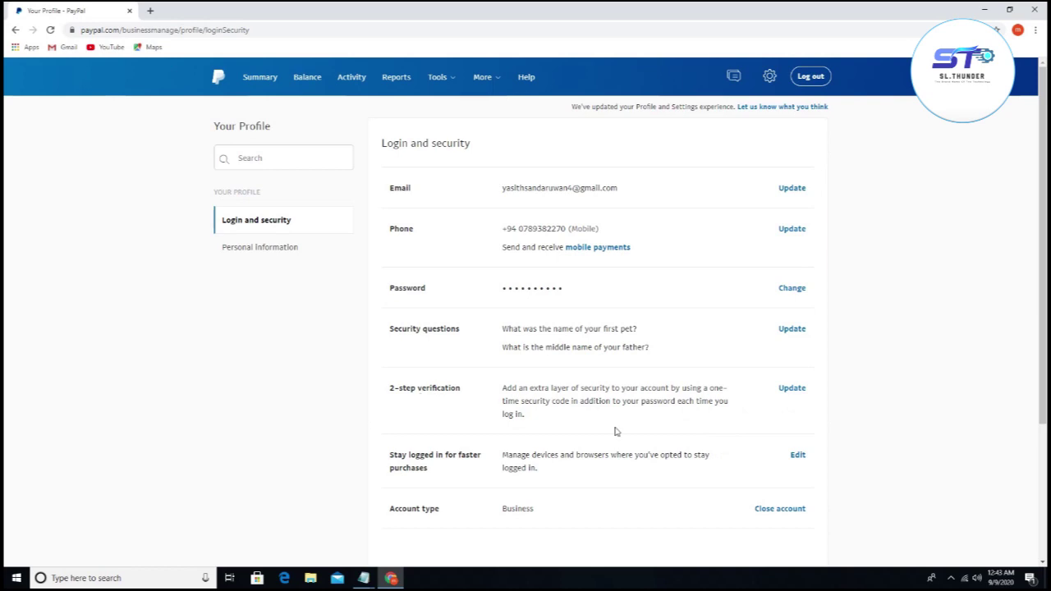
pyautogui.click(793, 389)
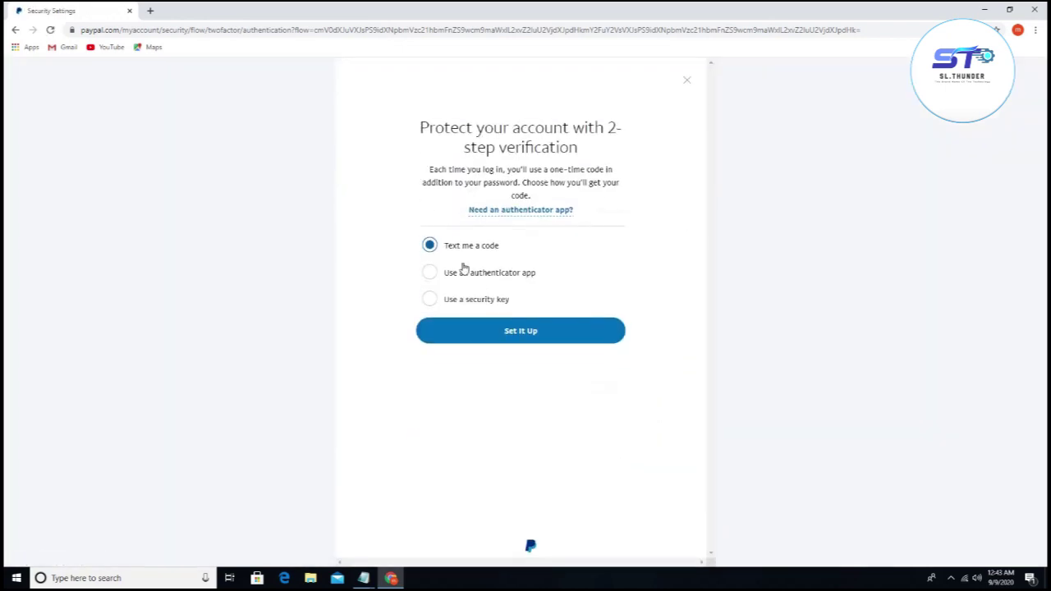
pyautogui.click(522, 345)
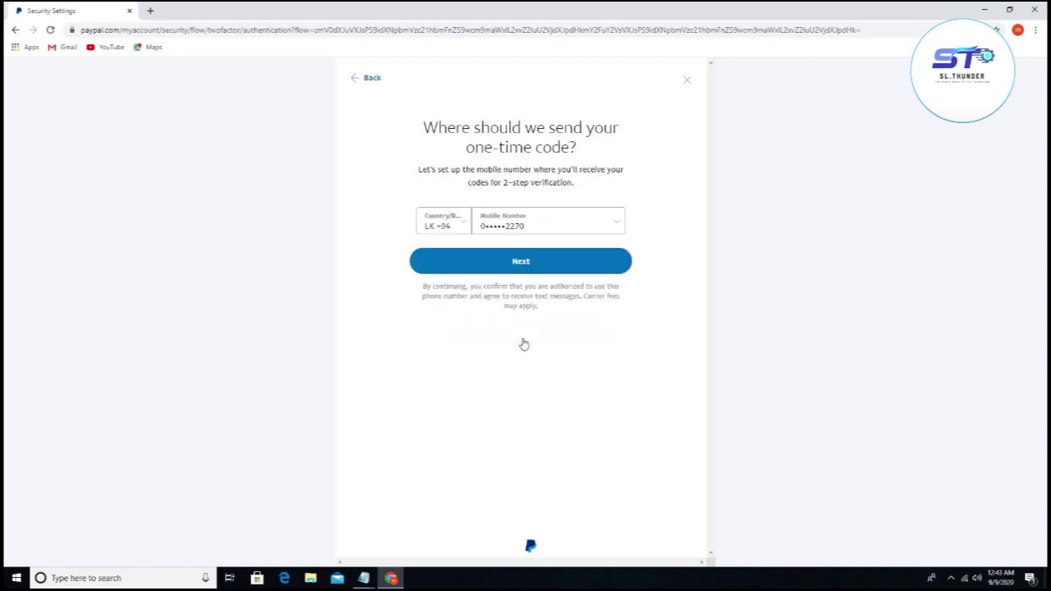
pyautogui.click(526, 267)
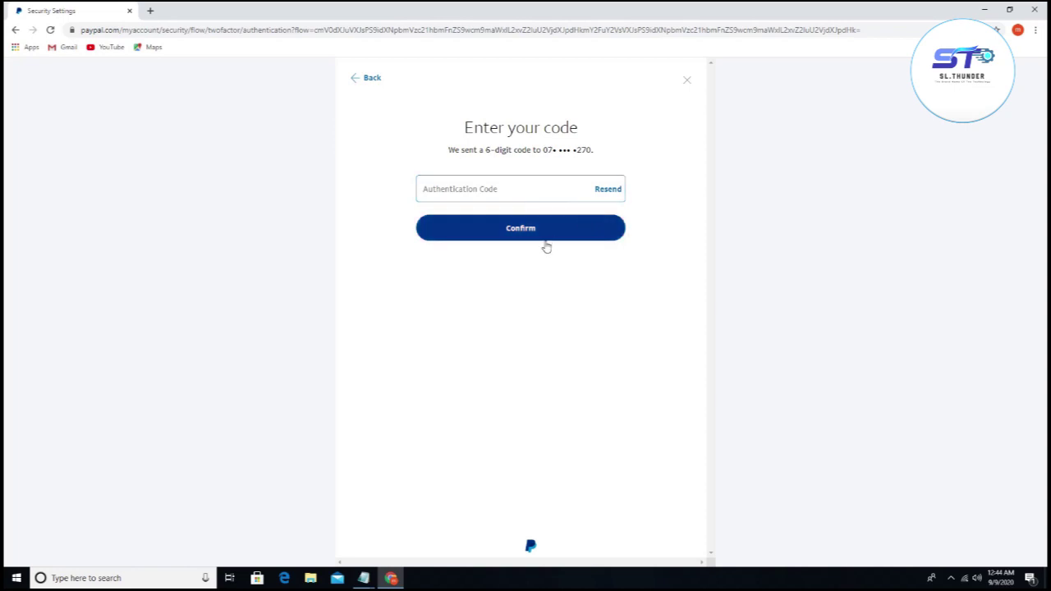
pyautogui.click(688, 82)
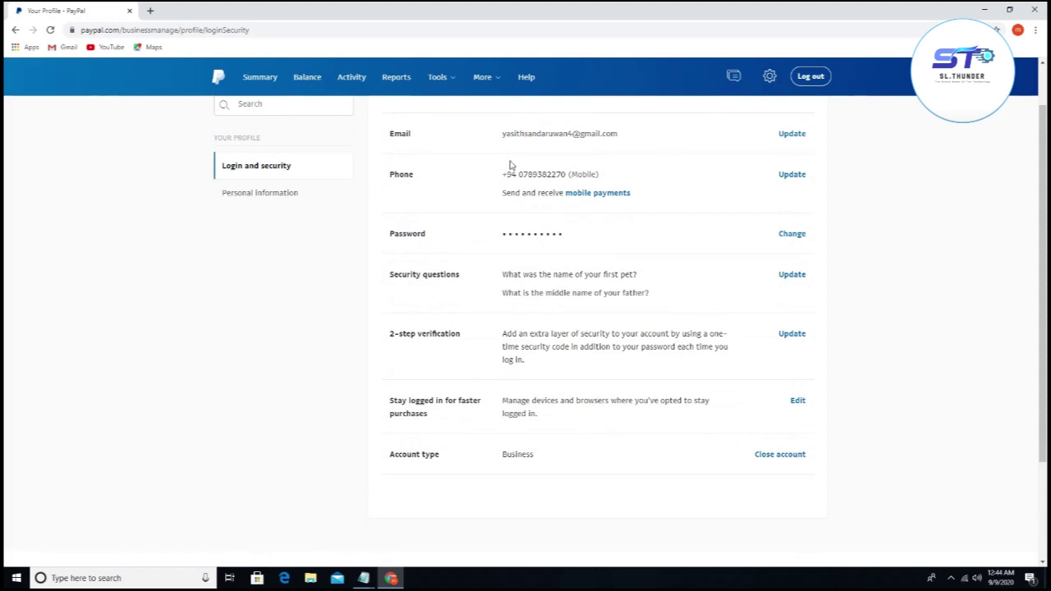
# Step: Open Account Settings from the gear menu and select Money, banks and cards
pyautogui.click(769, 78)
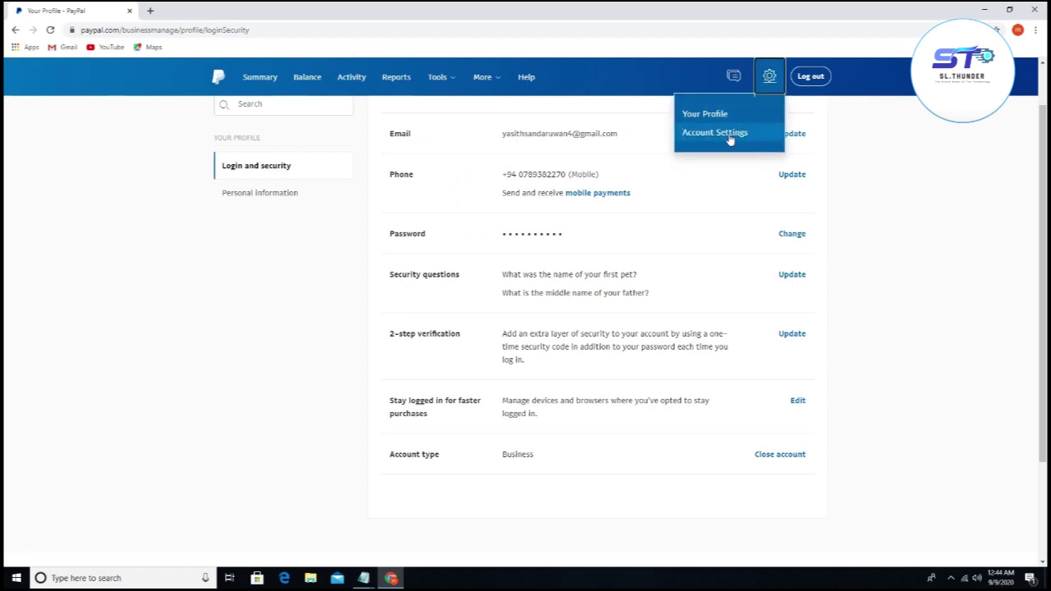
pyautogui.click(730, 137)
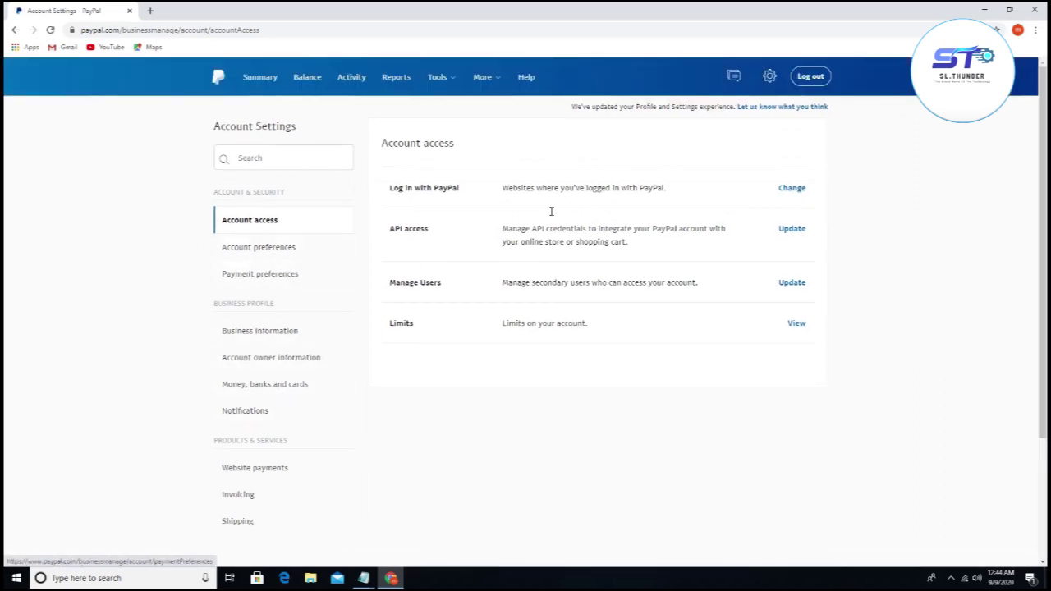
pyautogui.moveTo(770, 79)
pyautogui.click(711, 134)
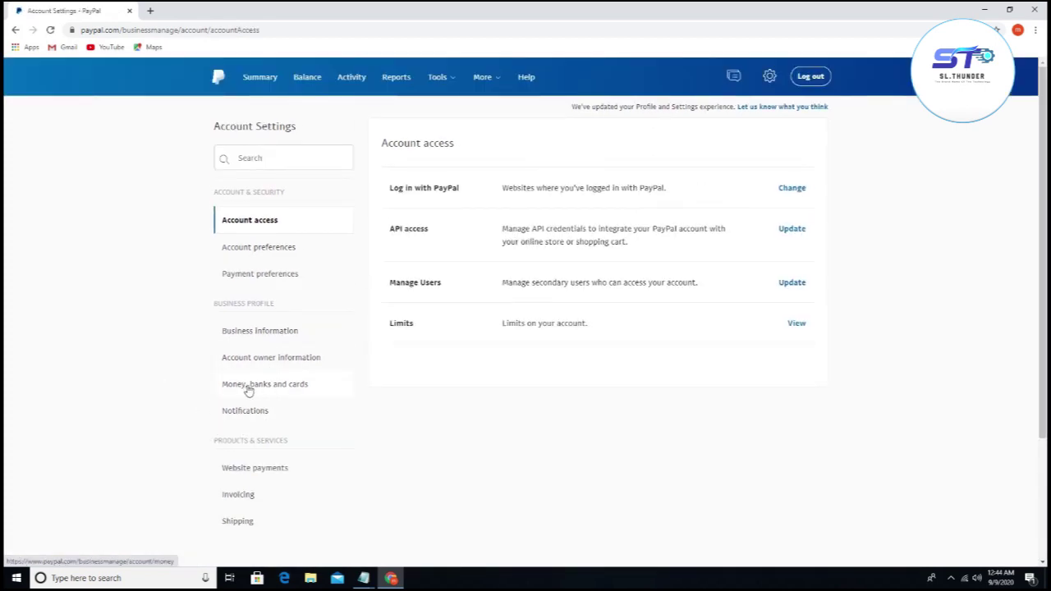
pyautogui.click(288, 391)
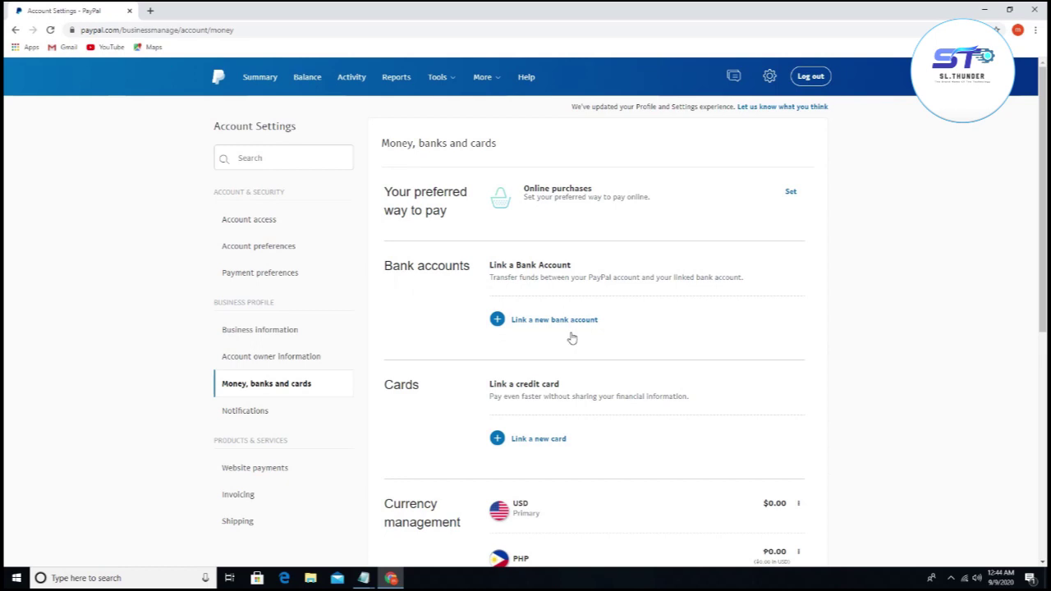
# Step: Scroll through Money, banks and cards, reviewing the $0.00 USD and ₱0.00 PHP balances
pyautogui.scroll(-1, 567, 340)
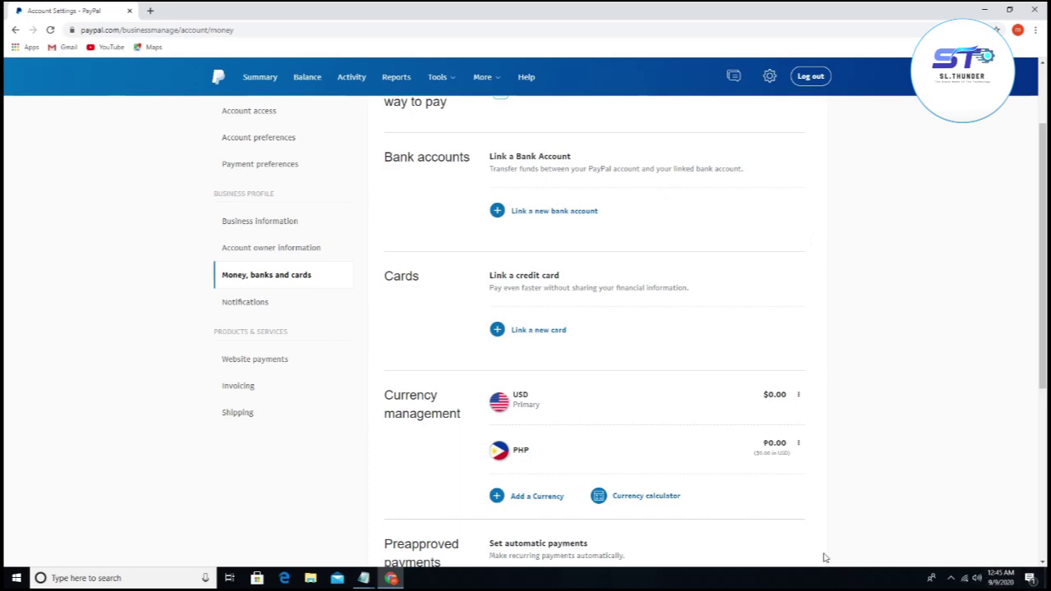
pyautogui.click(951, 578)
pyautogui.click(952, 555)
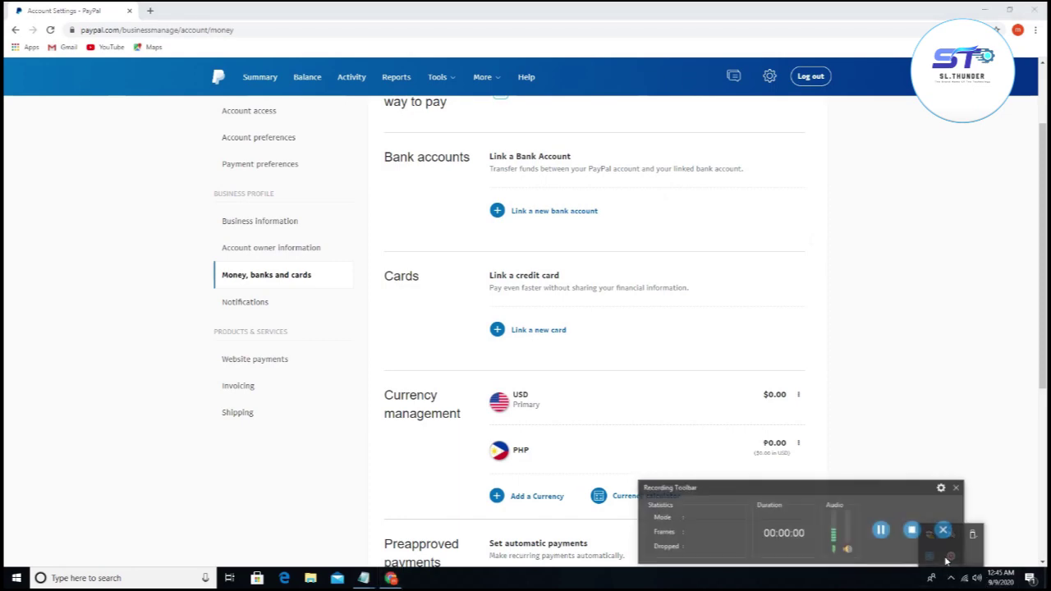